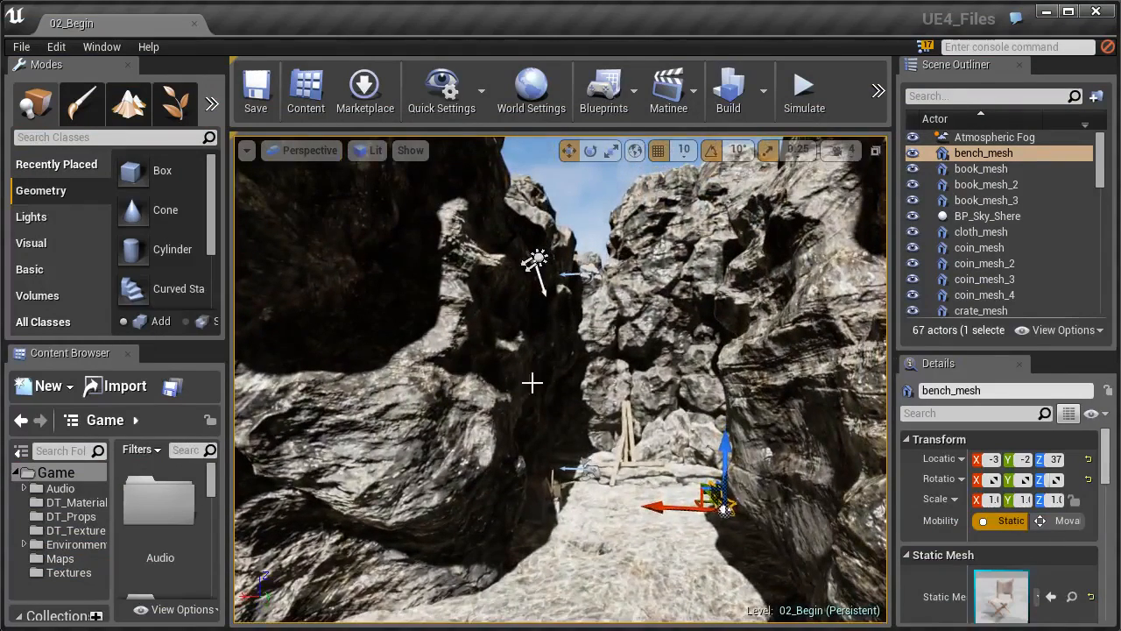
# Fly along the canyon and select the Light Source sun actor, circling the view around it.
pyautogui.moveTo(537, 368); pyautogui.dragTo(542, 346, button='right')
pyautogui.press('w')
pyautogui.click(513, 293)
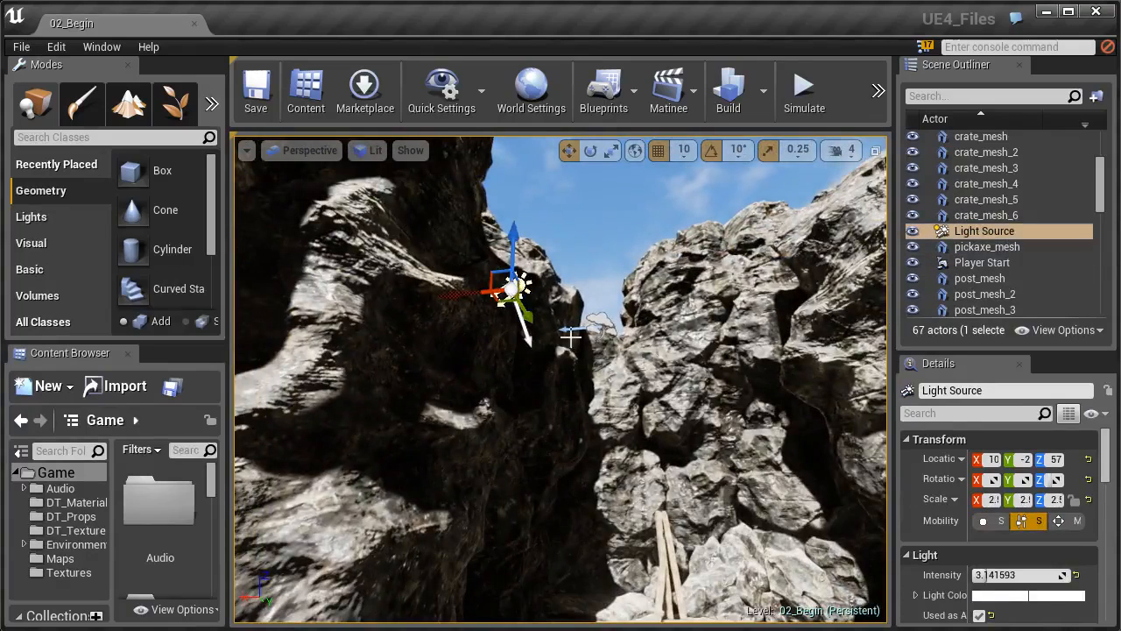
pyautogui.moveTo(493, 346); pyautogui.dragTo(500, 298, button='right')
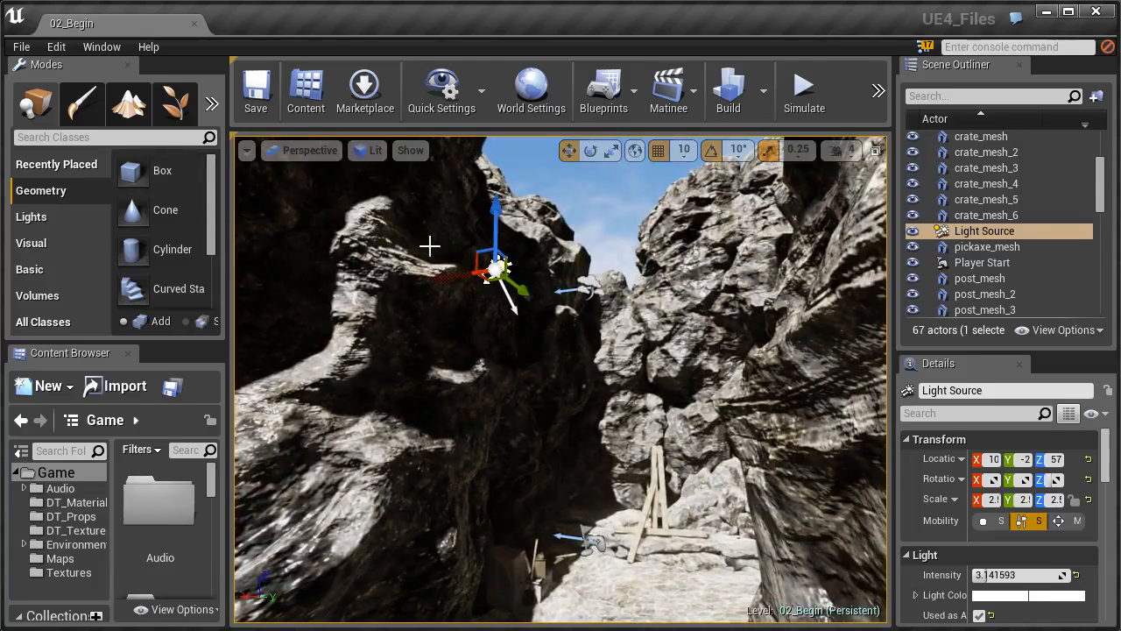
# Tilt the Light Source sun by -20° with the rotate gizmo.
pyautogui.press('e')
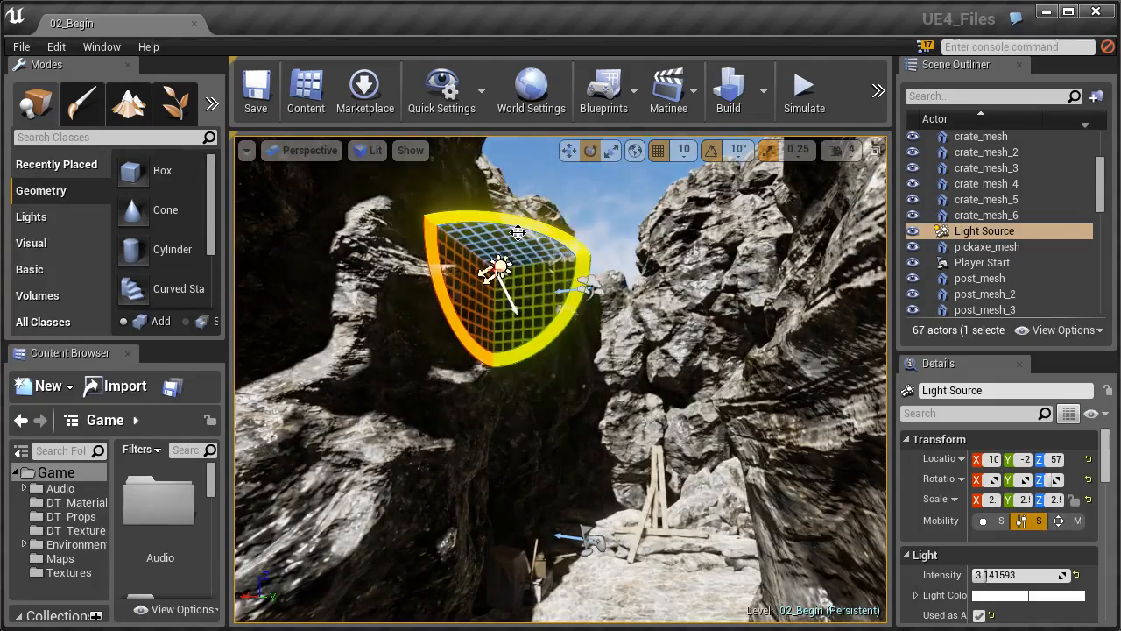
pyautogui.moveTo(546, 253); pyautogui.dragTo(530, 291, button='right')
pyautogui.moveTo(530, 291); pyautogui.dragTo(412, 243)
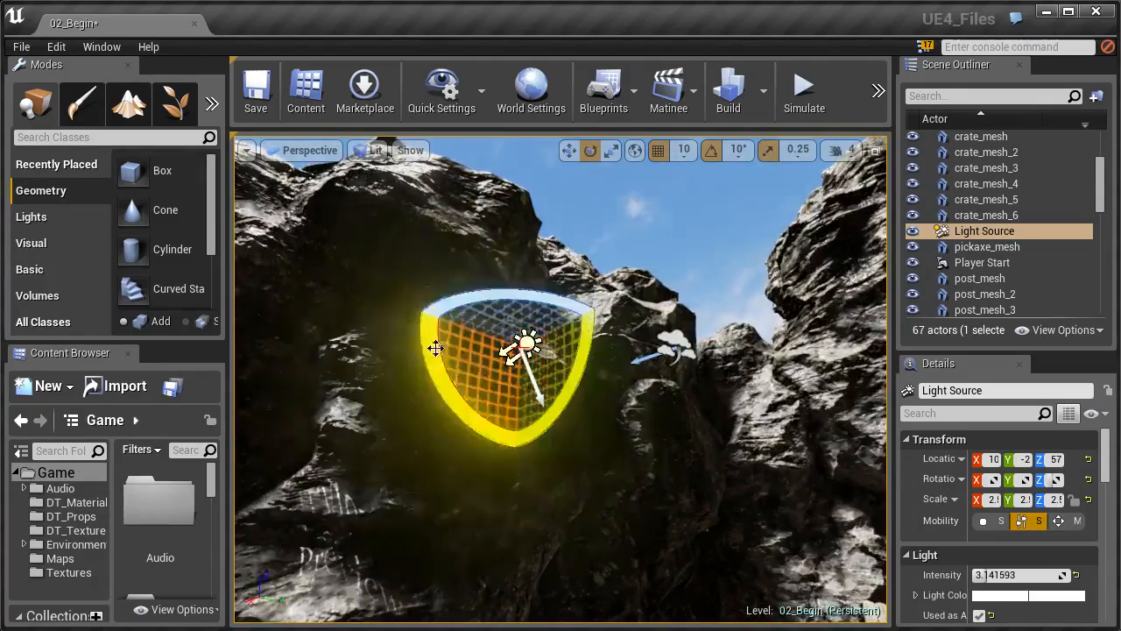
# Review the new canyon shading and list the Lights category in the Modes panel.
pyautogui.moveTo(442, 337); pyautogui.dragTo(498, 394, button='right')
pyautogui.press('s')
pyautogui.press('w')
pyautogui.moveTo(366, 417); pyautogui.dragTo(364, 360, button='right')
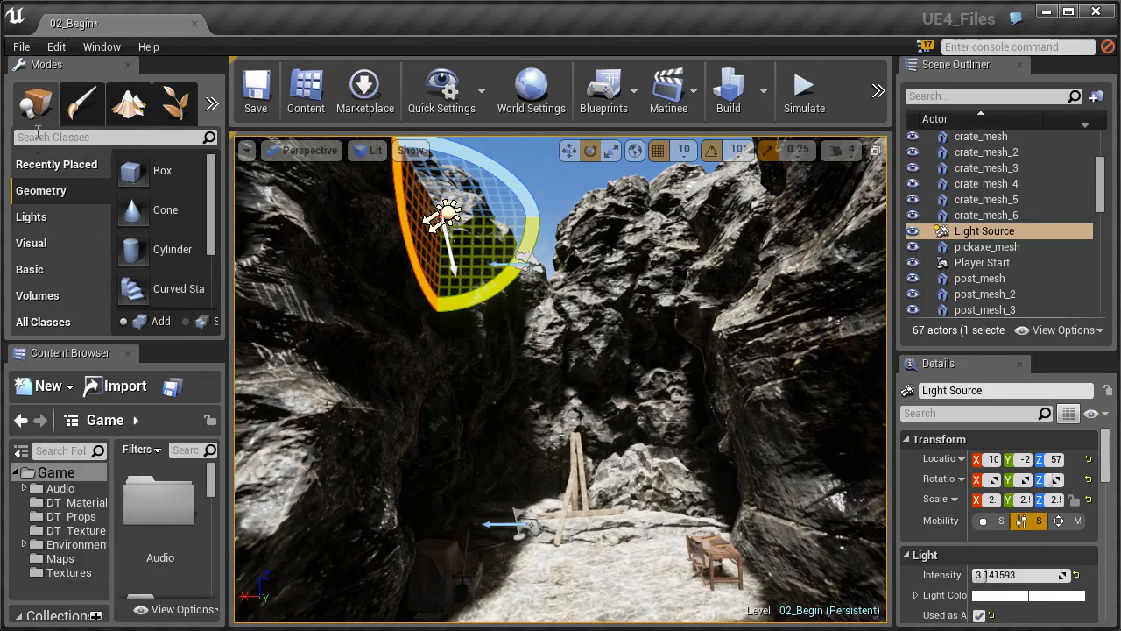
pyautogui.click(33, 219)
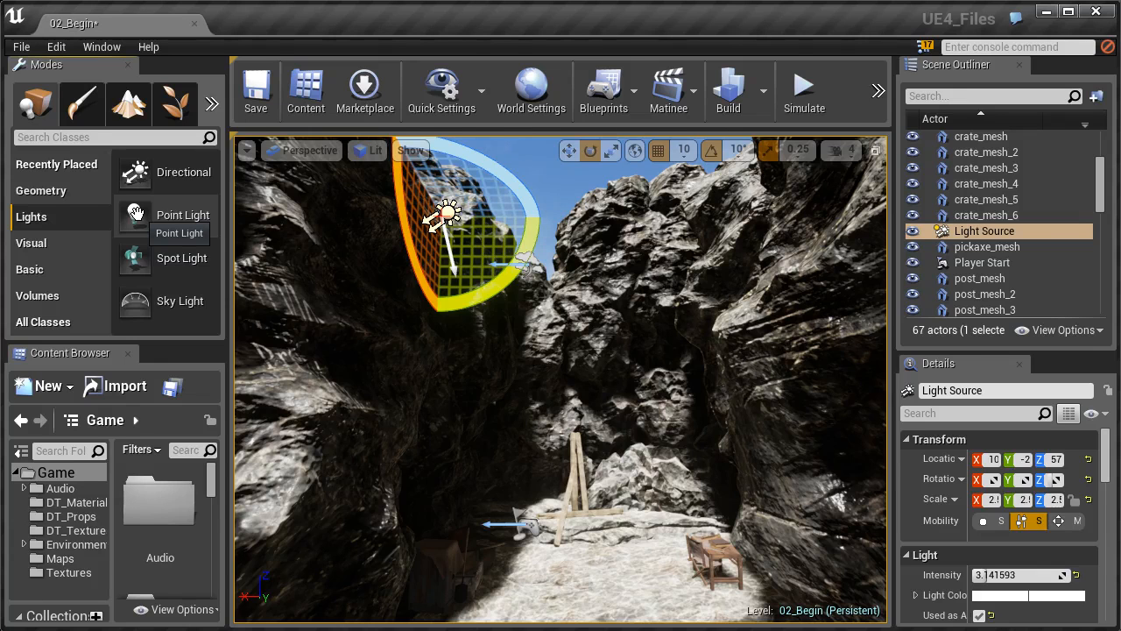
# Place a Point Light from the Lights list onto the canyon floor.
pyautogui.moveTo(136, 214); pyautogui.dragTo(606, 578)
pyautogui.moveTo(609, 576); pyautogui.dragTo(661, 618, button='right')
pyautogui.moveTo(548, 537); pyautogui.dragTo(528, 509, button='right')
pyautogui.press('w')
pyautogui.press('w')
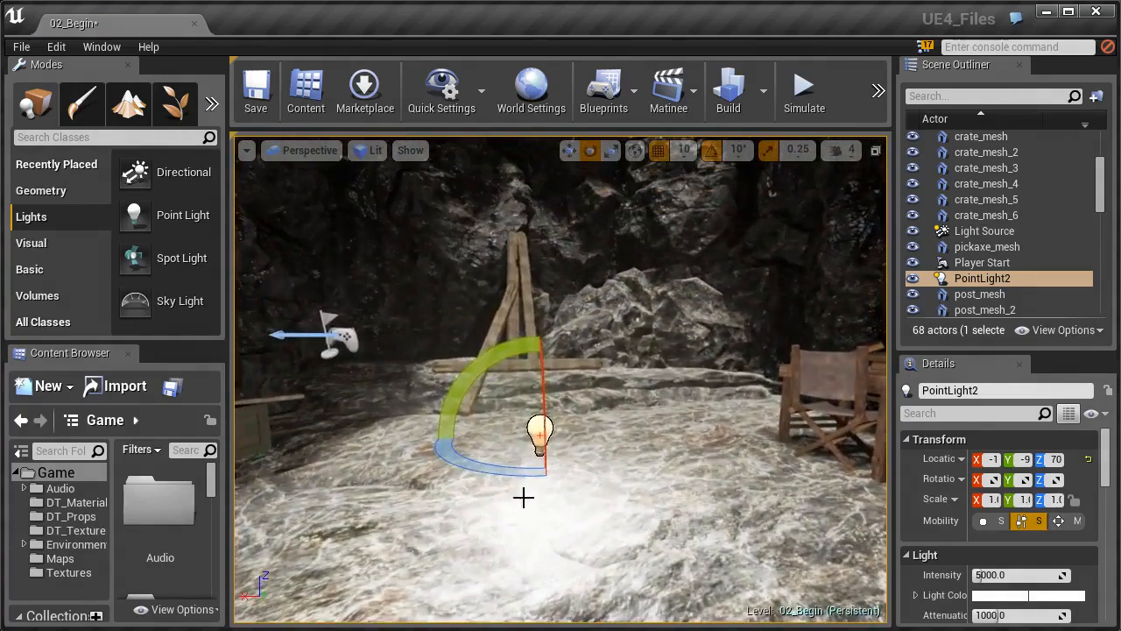
# Lower PointLight2 along Z to sit low beside the wooden tripod.
pyautogui.press('w')
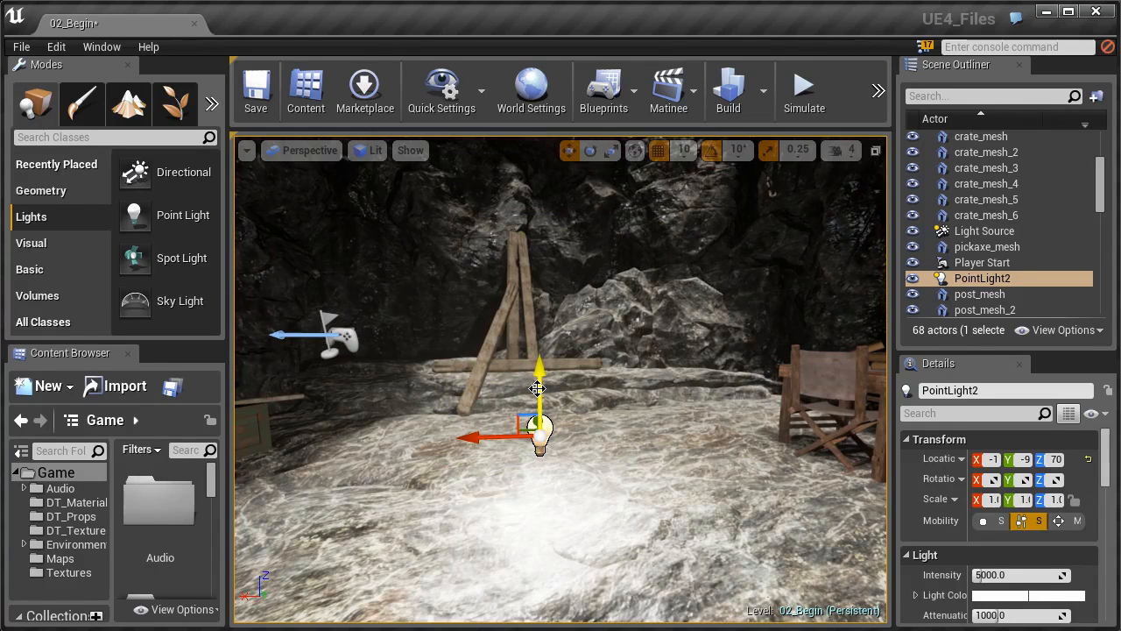
pyautogui.moveTo(536, 386); pyautogui.dragTo(516, 191)
pyautogui.moveTo(526, 238); pyautogui.dragTo(515, 211, button='right')
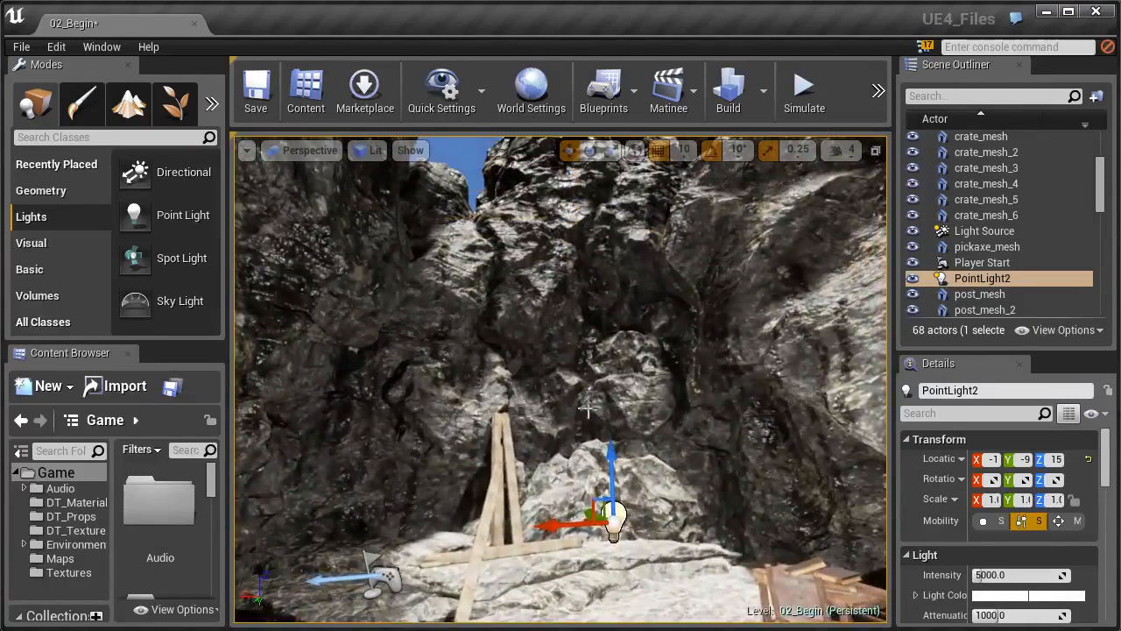
pyautogui.moveTo(574, 384); pyautogui.dragTo(548, 352, button='right')
pyautogui.moveTo(515, 470); pyautogui.dragTo(596, 504, button='right')
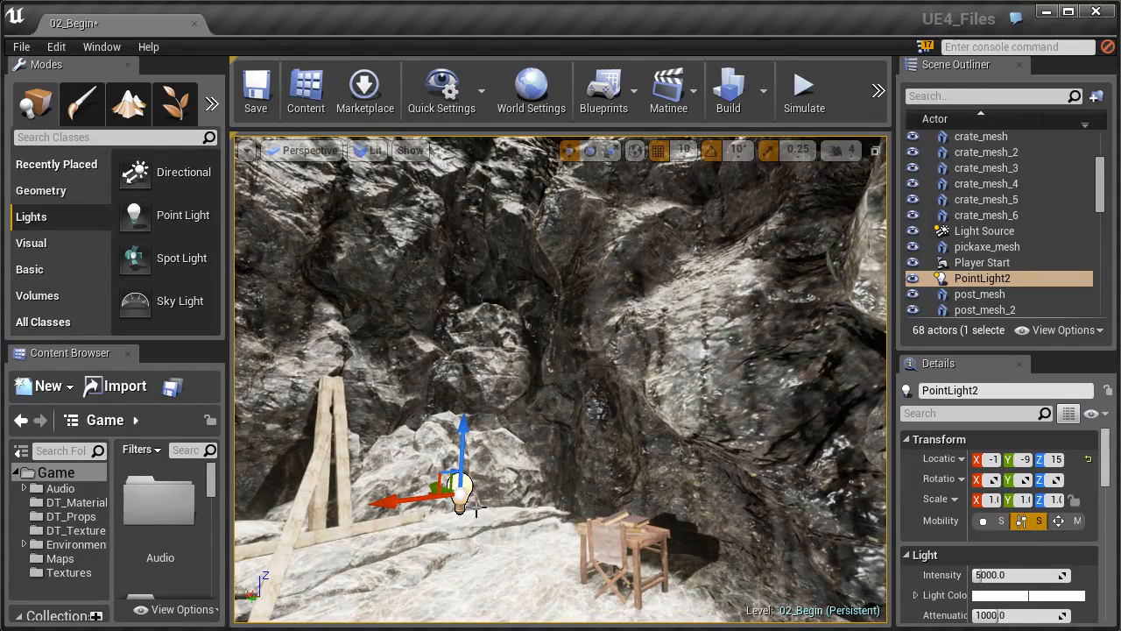
pyautogui.press('s')
pyautogui.moveTo(585, 508); pyautogui.dragTo(543, 473, button='right')
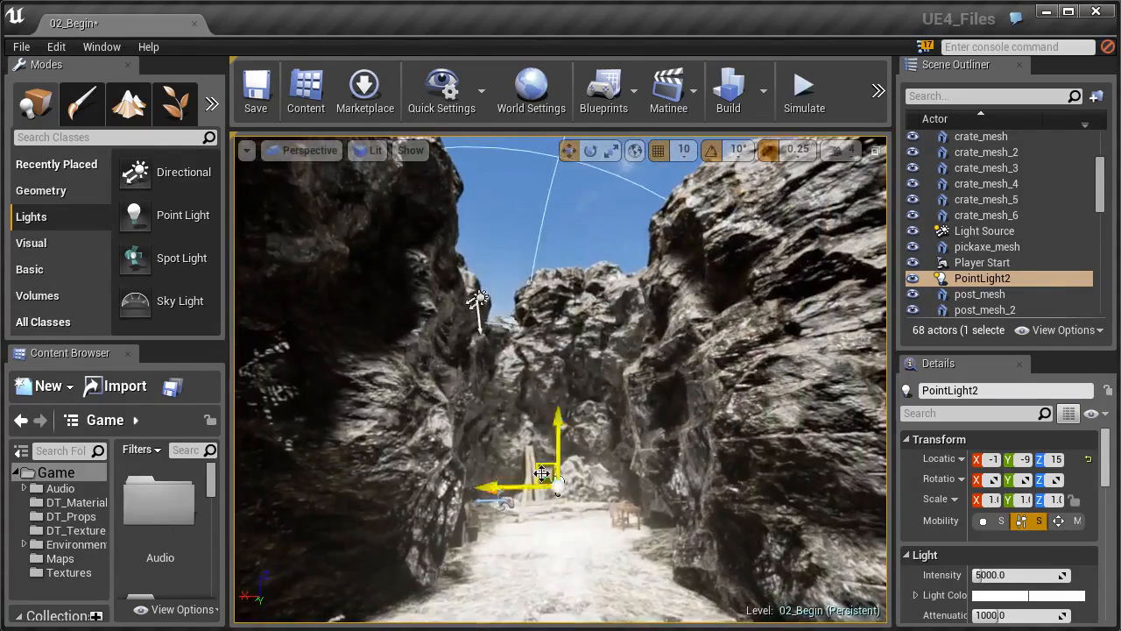
# Select SM_Cave_Rock_Large_01a and Alt-drag it upward to create a duplicate.
pyautogui.click(479, 298)
pyautogui.click(584, 377)
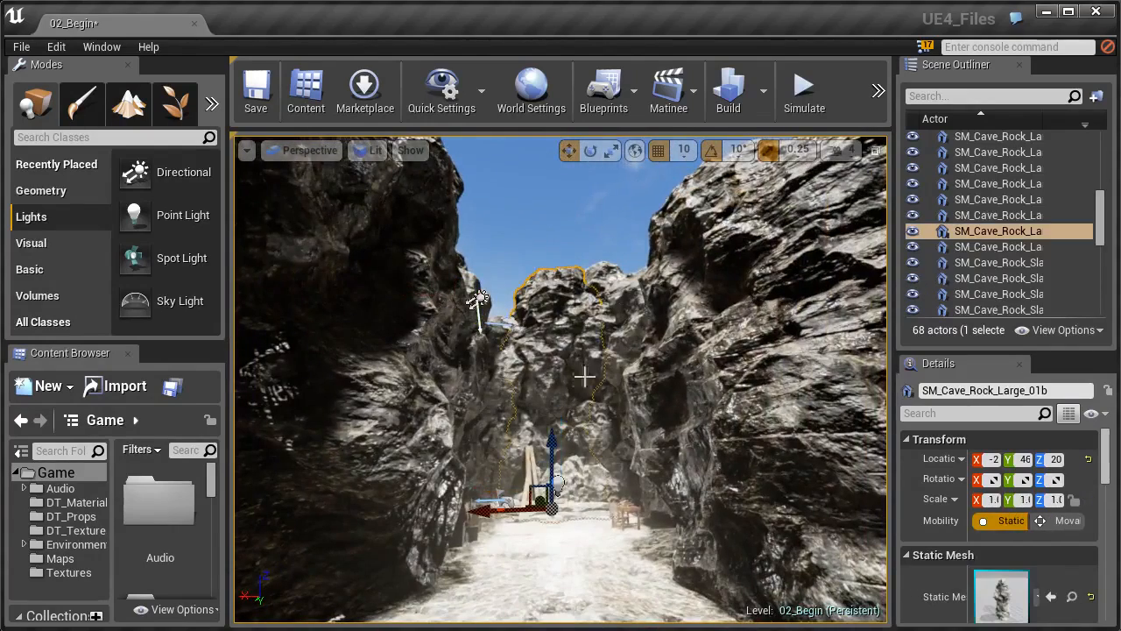
pyautogui.press('w')
pyautogui.moveTo(584, 377)
pyautogui.mouseDown(button='right')
pyautogui.moveTo(652, 361)
pyautogui.moveTo(697, 367)
pyautogui.moveTo(626, 358)
pyautogui.moveTo(617, 378)
pyautogui.moveTo(653, 416)
pyautogui.moveTo(580, 354)
pyautogui.moveTo(559, 305)
pyautogui.moveTo(575, 363)
pyautogui.mouseUp(button='right')
pyautogui.click(551, 340)
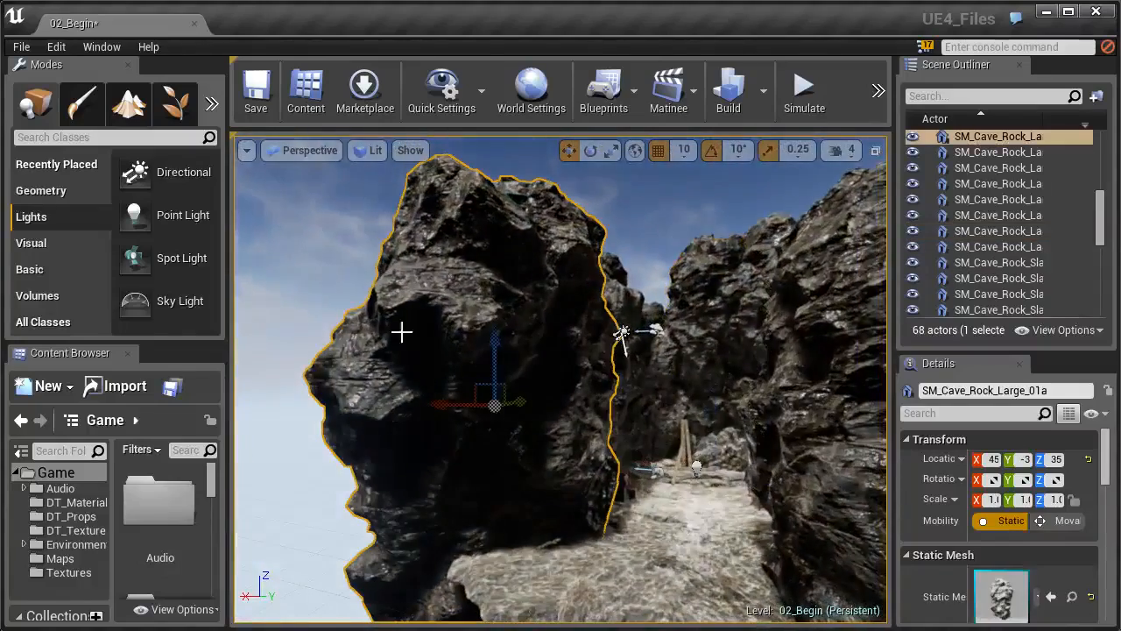
pyautogui.keyDown('alt'); pyautogui.moveTo(495, 356); pyautogui.dragTo(482, 224); pyautogui.keyUp('alt')
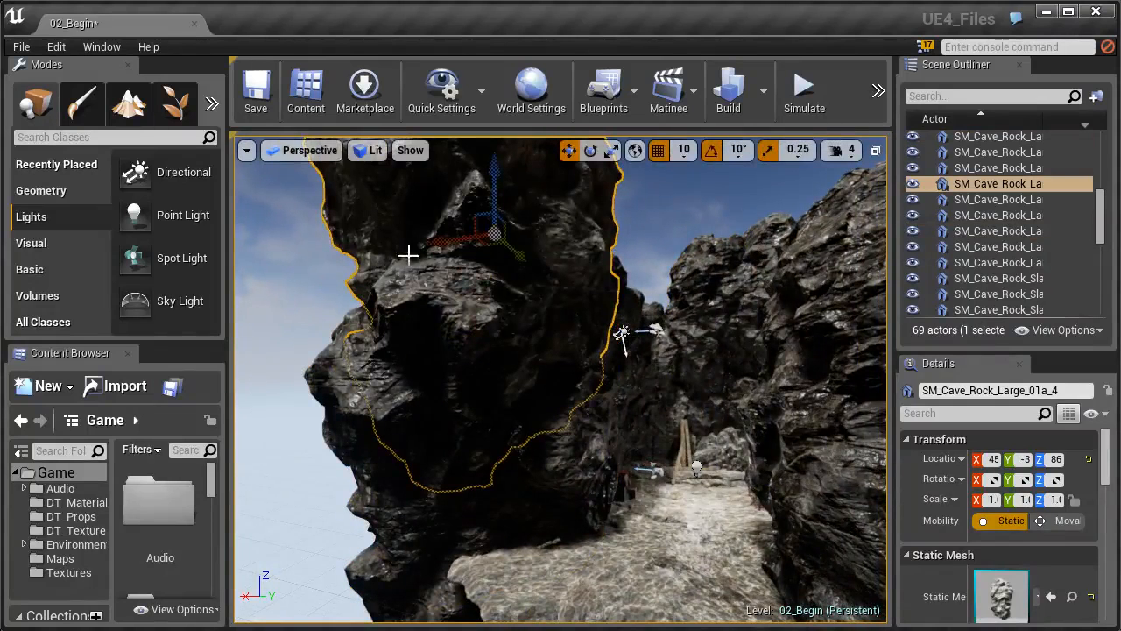
# Tilt the copied rock by 20 degrees and turn it around its vertical axis.
pyautogui.press('e')
pyautogui.moveTo(526, 302); pyautogui.dragTo(568, 251)
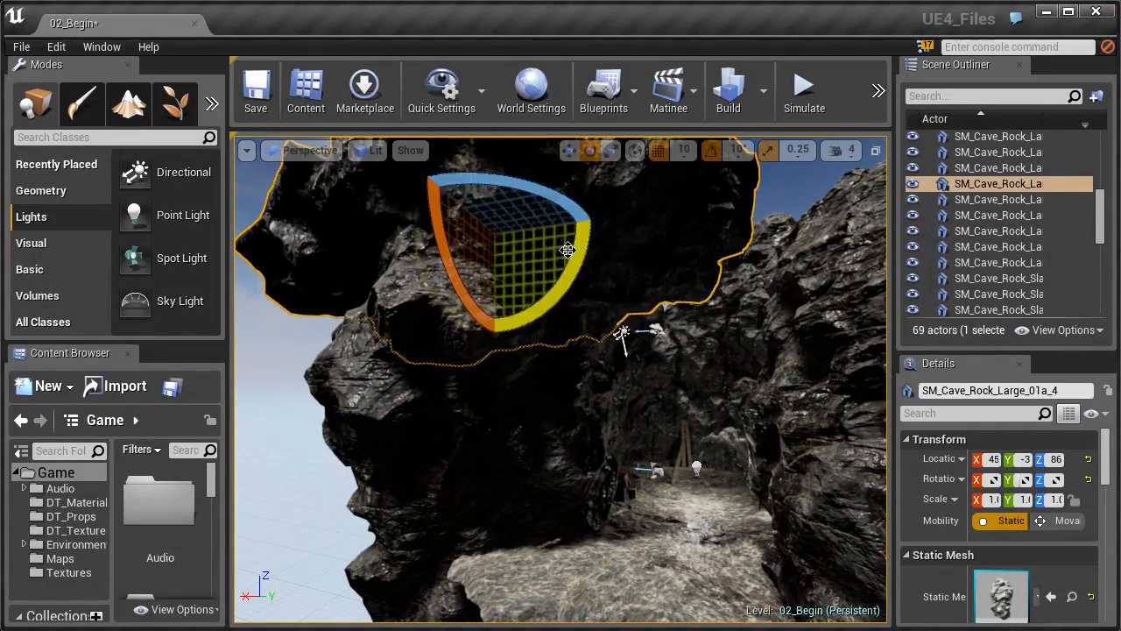
pyautogui.moveTo(536, 209); pyautogui.dragTo(603, 217)
# Slide the copied rock over the canyon and lower it onto the walls as a roof.
pyautogui.press('w')
pyautogui.moveTo(547, 268); pyautogui.dragTo(545, 184, button='right')
pyautogui.moveTo(464, 347); pyautogui.dragTo(573, 344)
pyautogui.moveTo(650, 261); pyautogui.dragTo(481, 209, button='right')
pyautogui.moveTo(650, 261); pyautogui.dragTo(843, 294)
pyautogui.moveTo(843, 294); pyautogui.dragTo(980, 312, button='right')
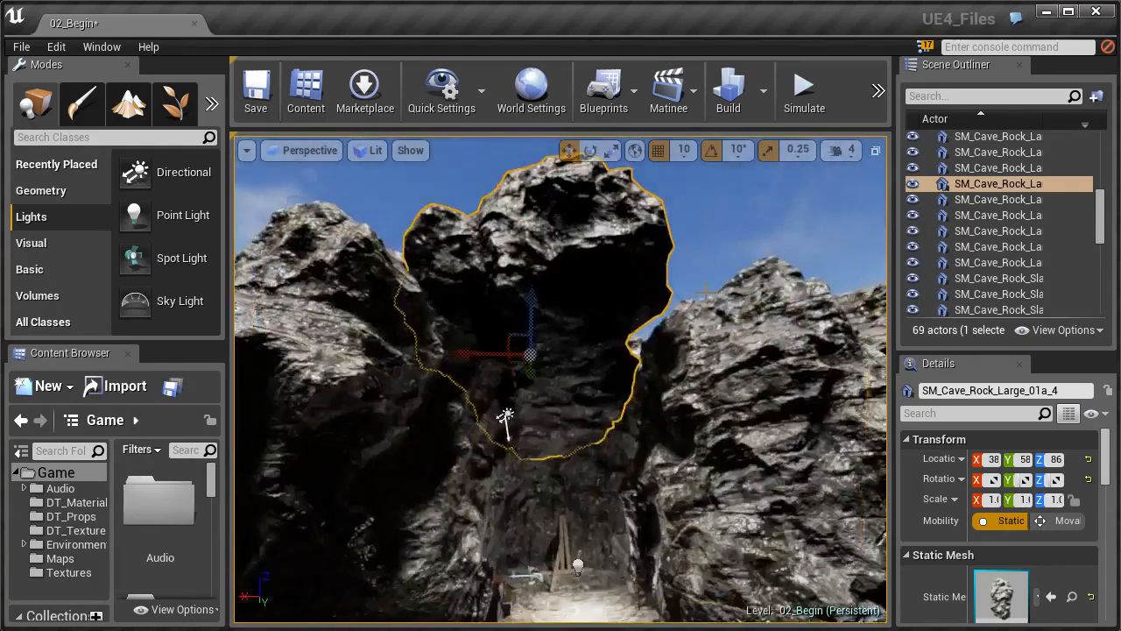
pyautogui.moveTo(478, 355); pyautogui.dragTo(508, 357)
pyautogui.moveTo(554, 299); pyautogui.dragTo(553, 334)
pyautogui.moveTo(553, 333); pyautogui.dragTo(447, 320, button='right')
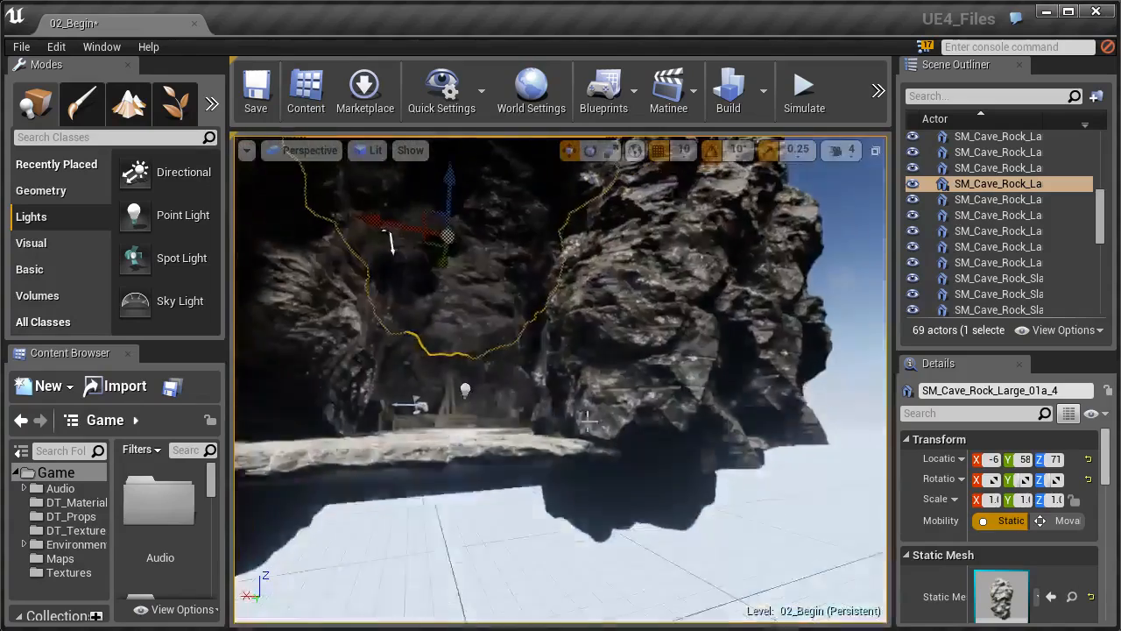
pyautogui.click(588, 532)
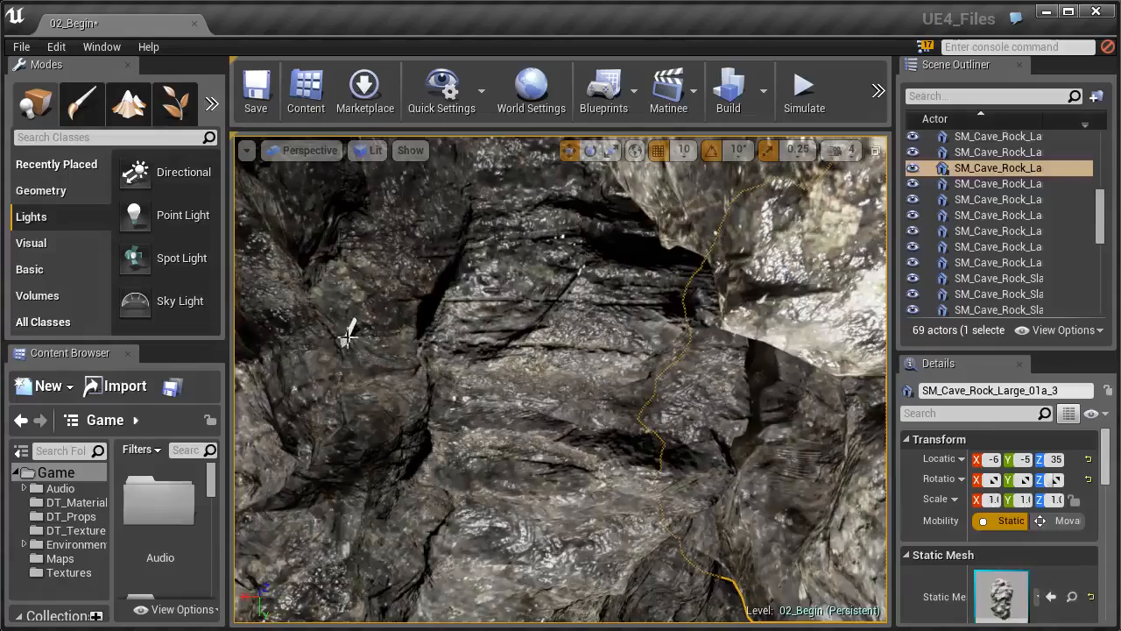
pyautogui.click(348, 335)
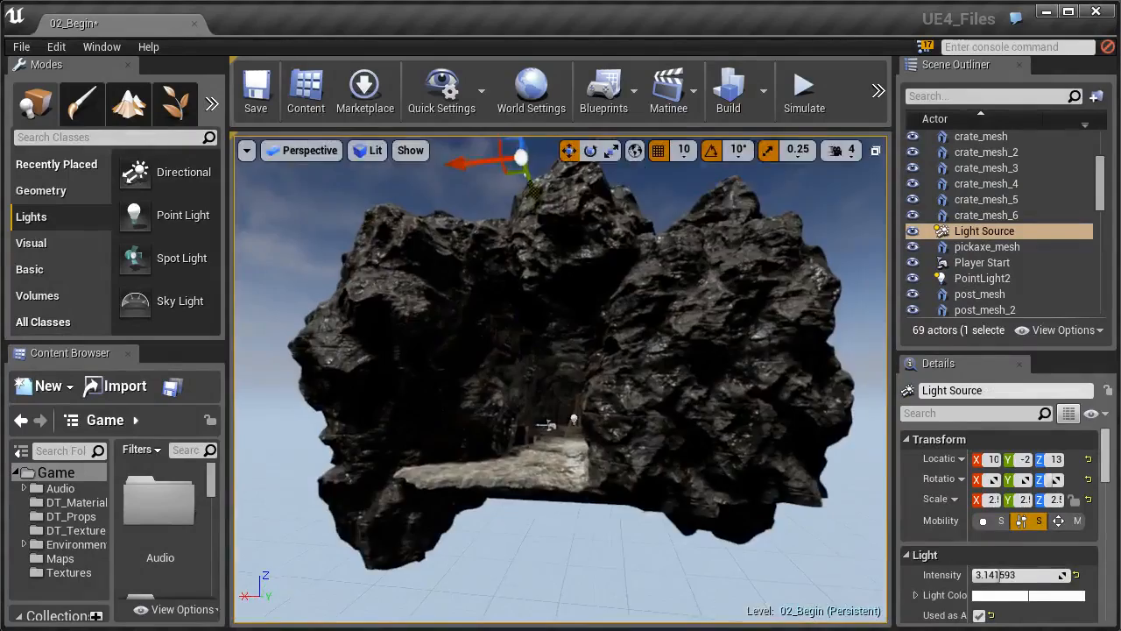
pyautogui.press('w')
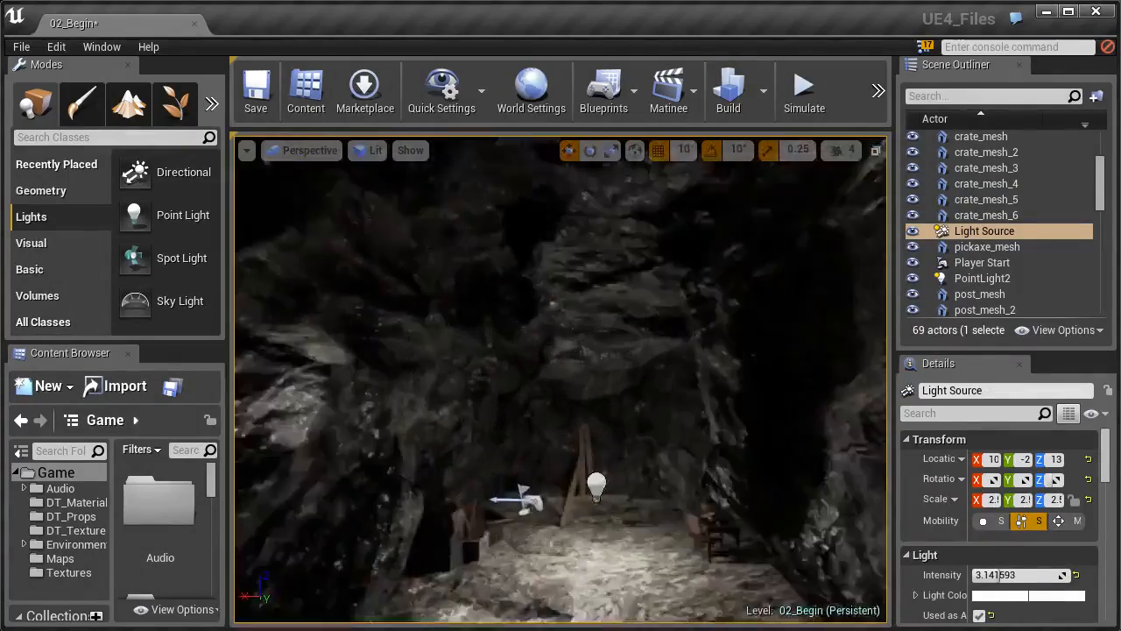
pyautogui.press('w')
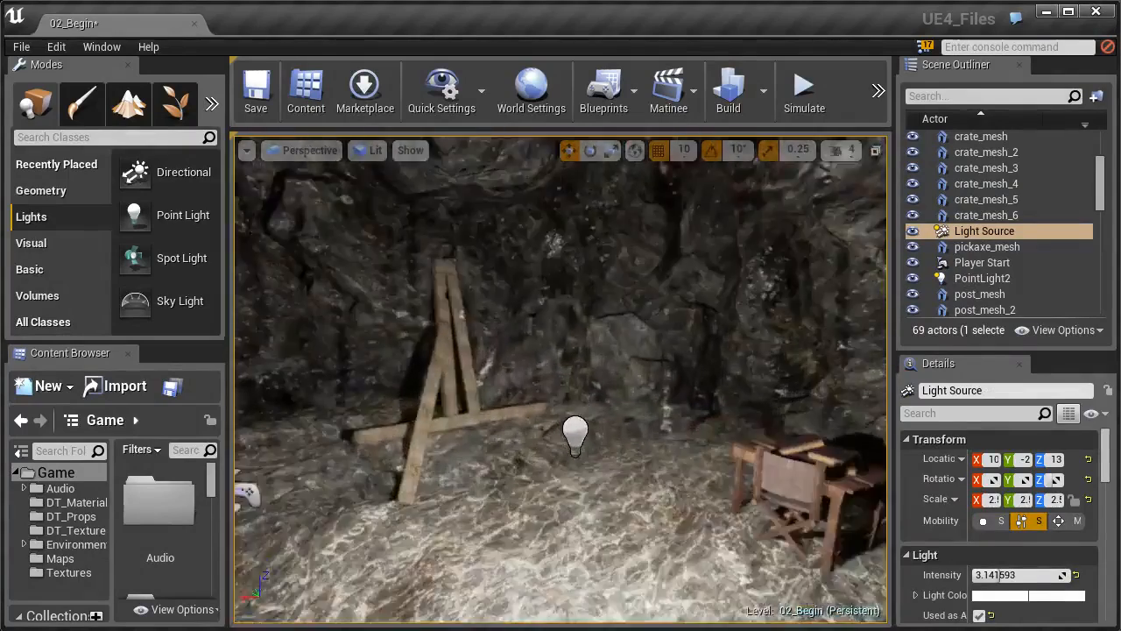
pyautogui.press('s')
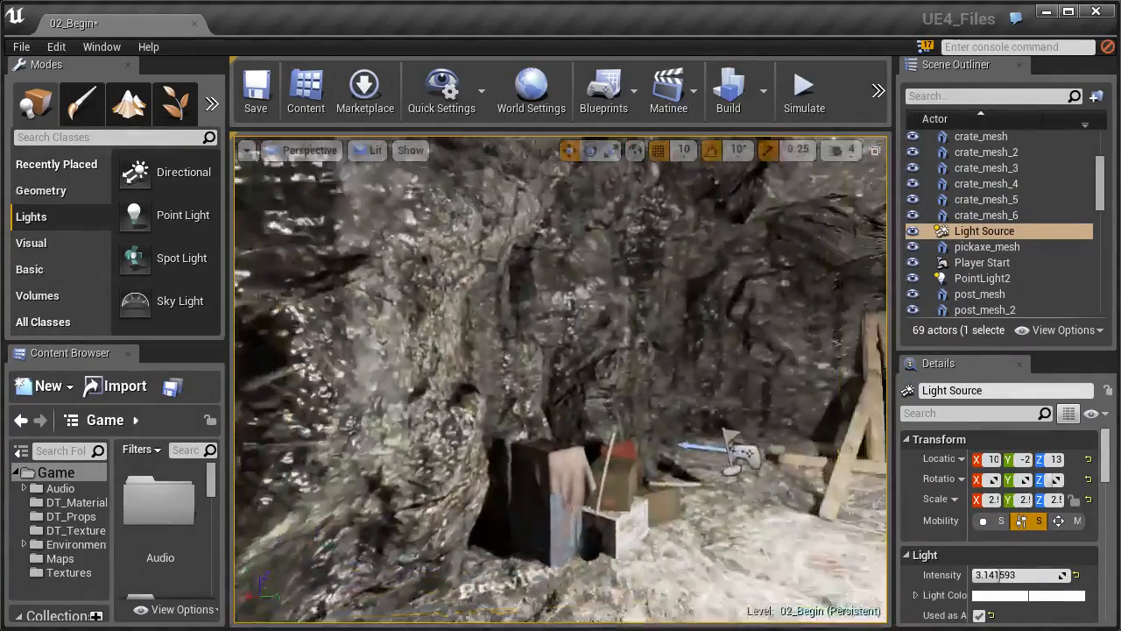
pyautogui.press('s')
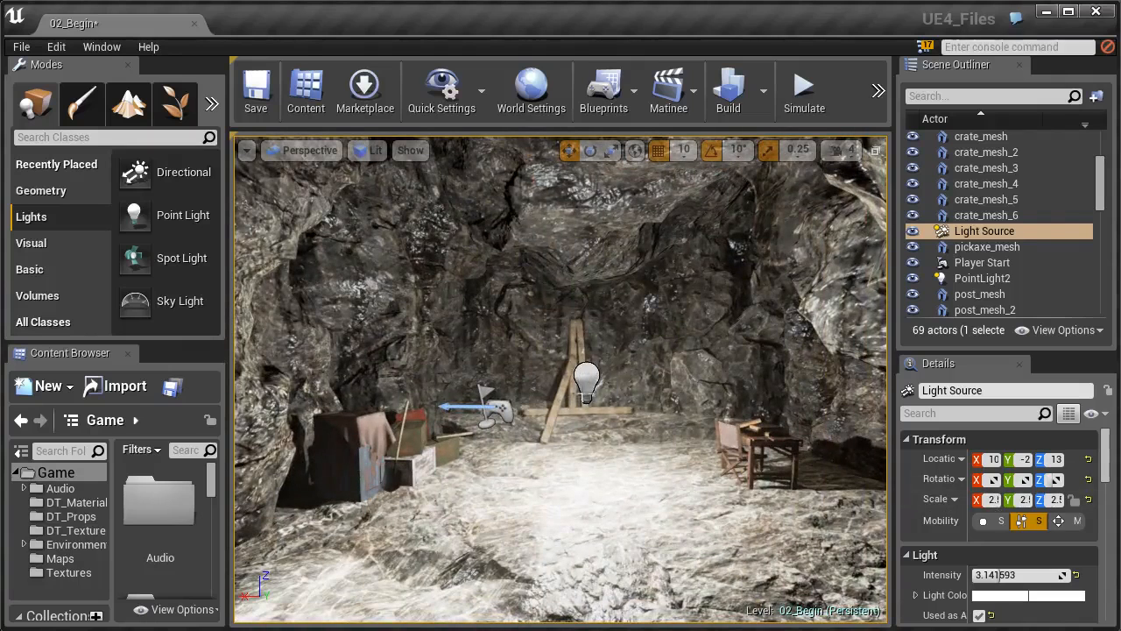
# Select PointLight2 beside the tripod and set its Mobility to Static.
pyautogui.click(584, 382)
pyautogui.click(587, 378)
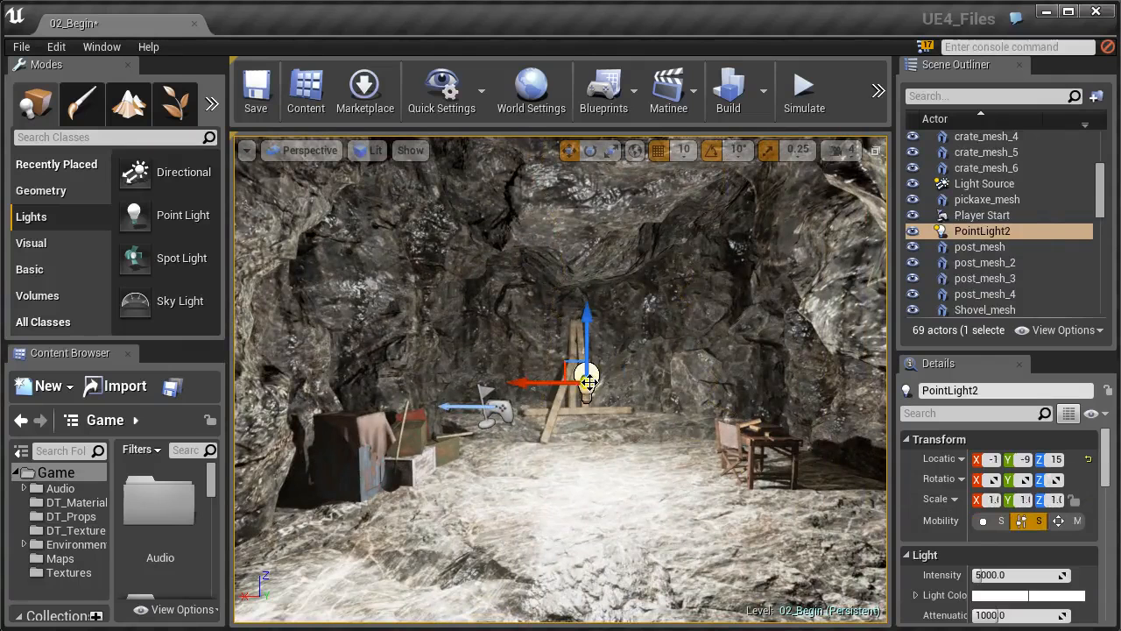
pyautogui.moveTo(1104, 464); pyautogui.dragTo(1104, 468)
pyautogui.scroll(-1, 1106, 474)
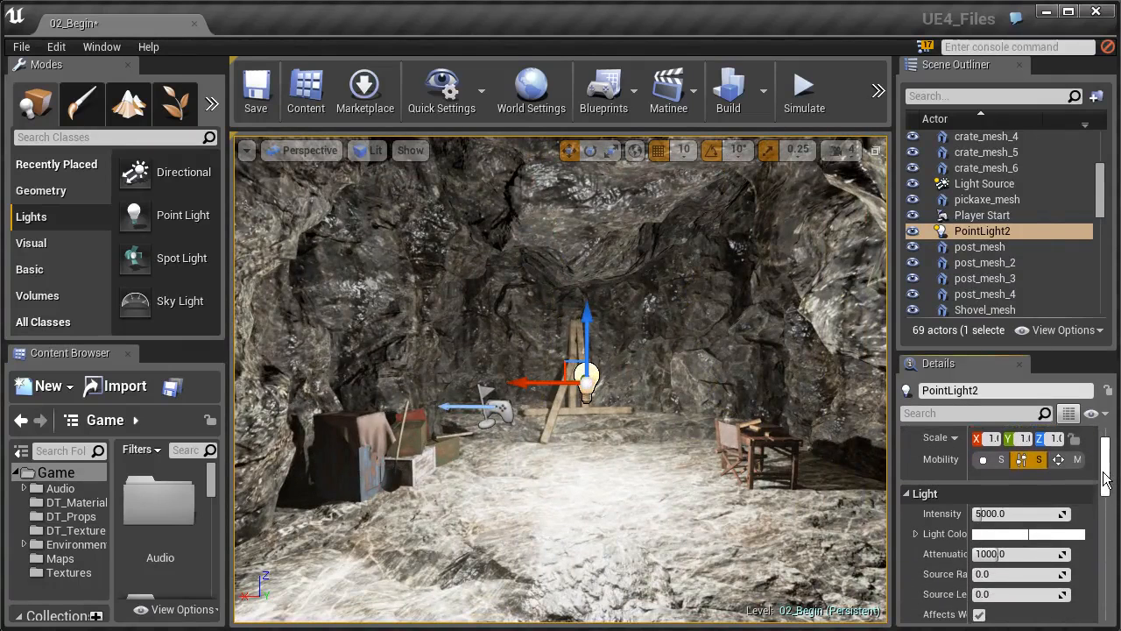
pyautogui.click(978, 455)
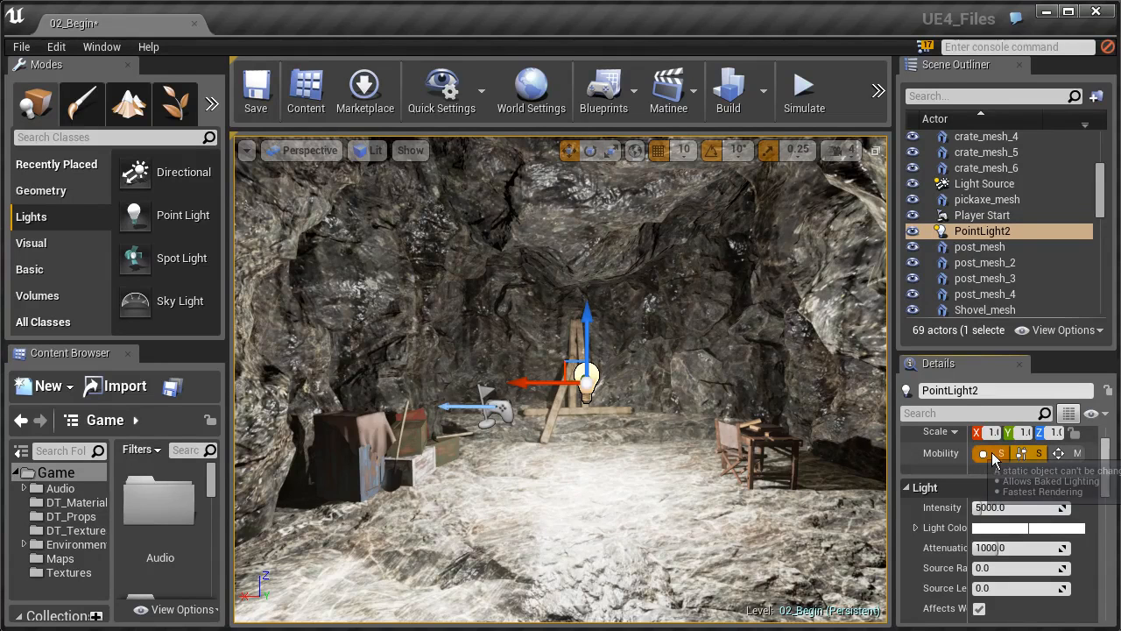
pyautogui.click(993, 454)
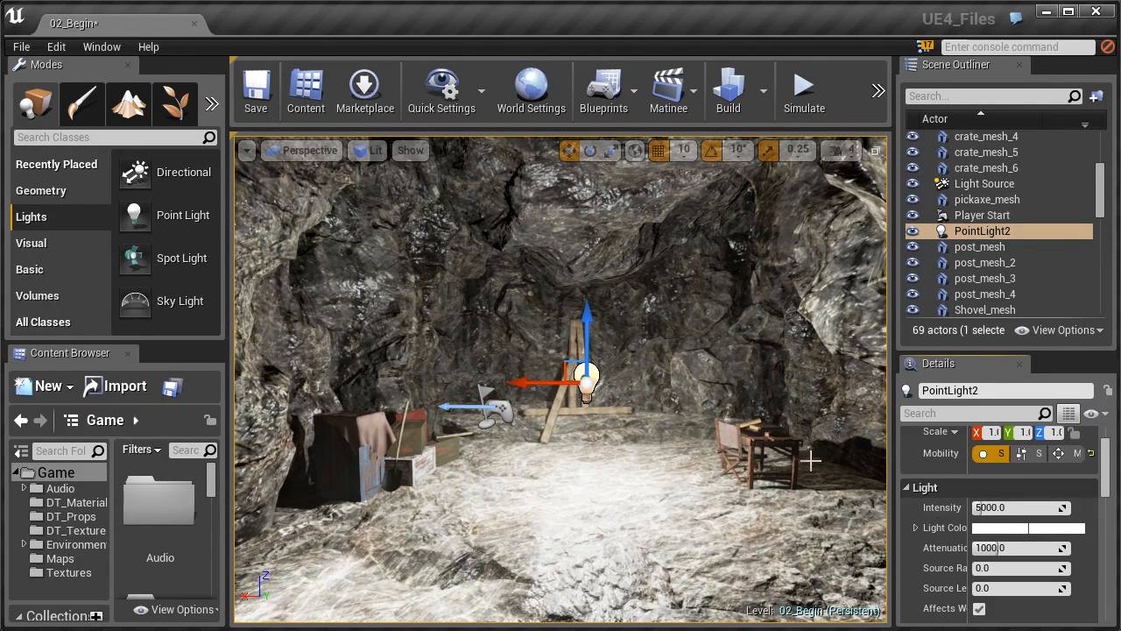
# Cycle PointLight2's mobility through Stationary and Movable back to Static, then raise it slightly.
pyautogui.click(1028, 456)
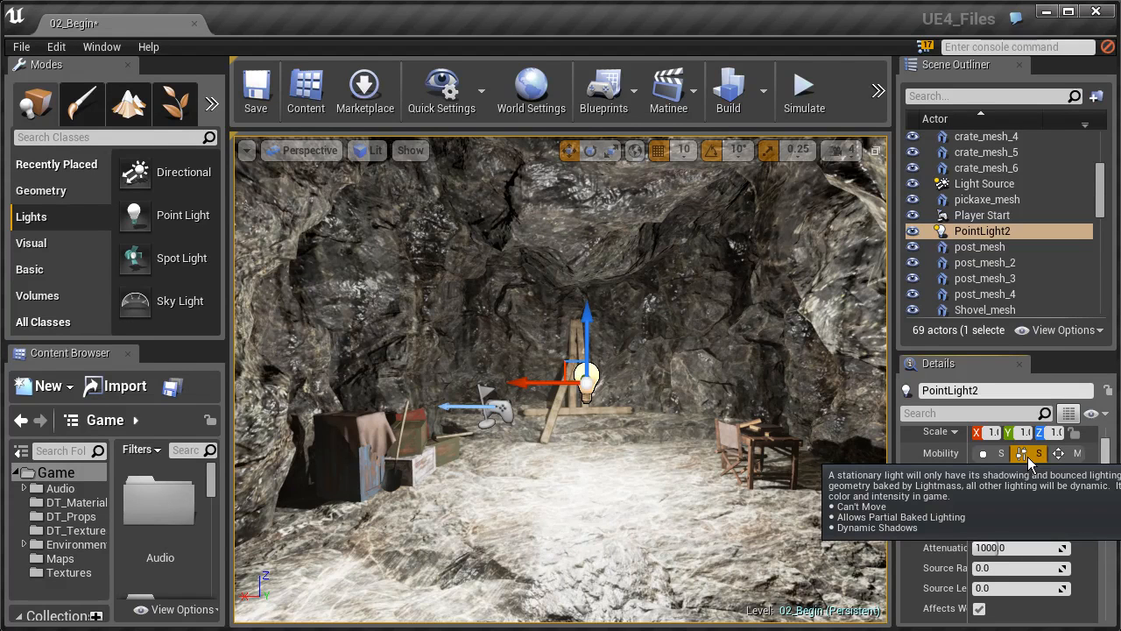
pyautogui.click(1065, 455)
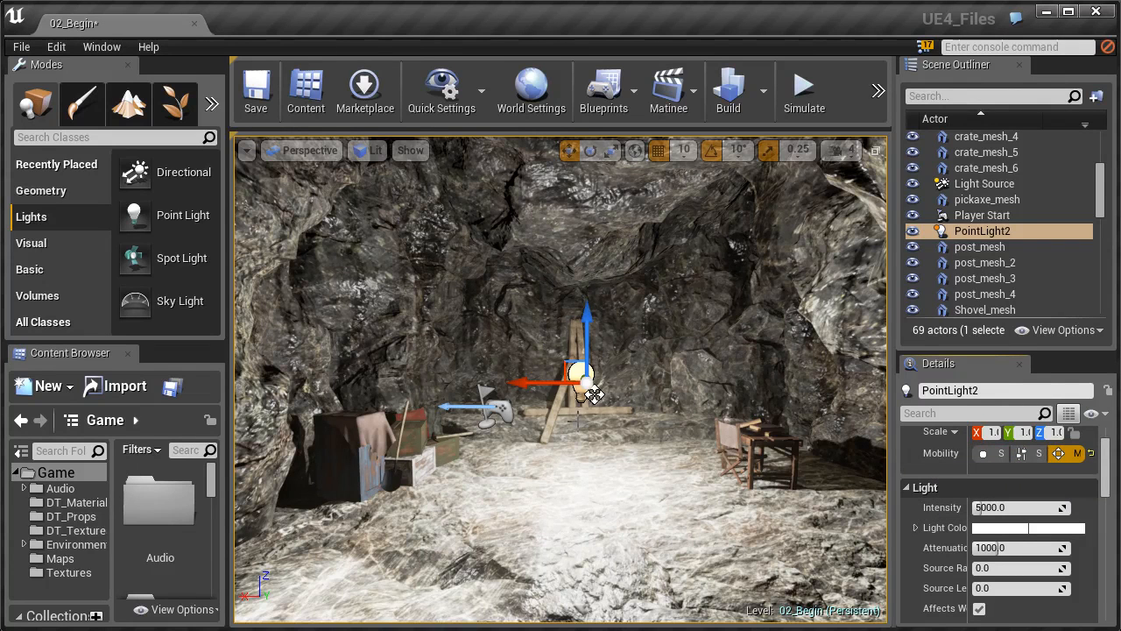
pyautogui.click(983, 453)
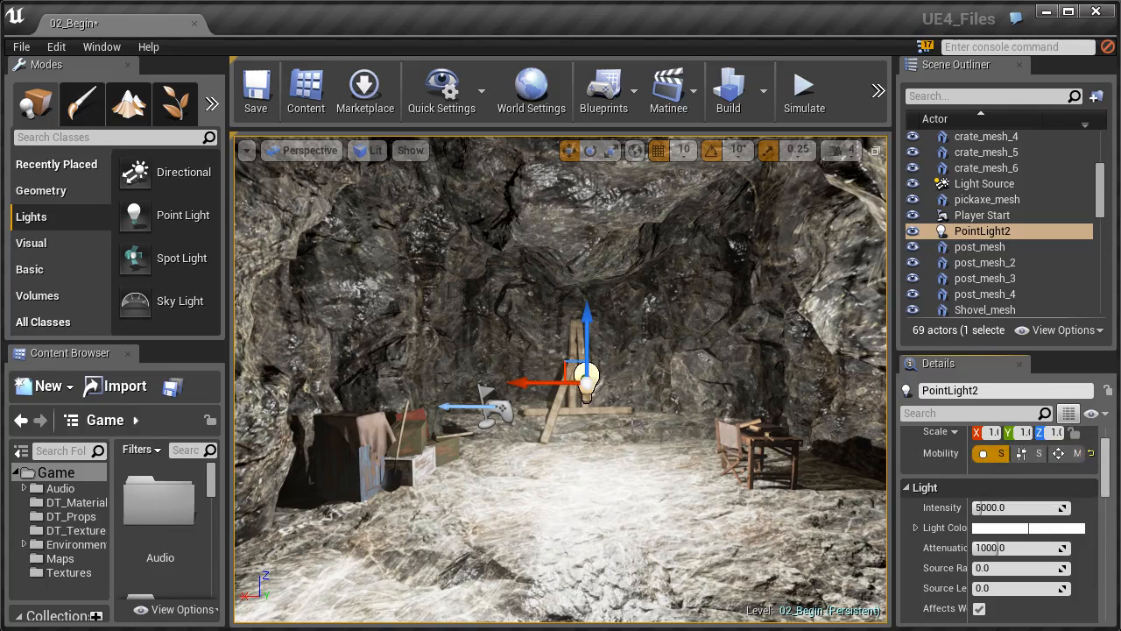
pyautogui.moveTo(587, 343); pyautogui.dragTo(588, 321)
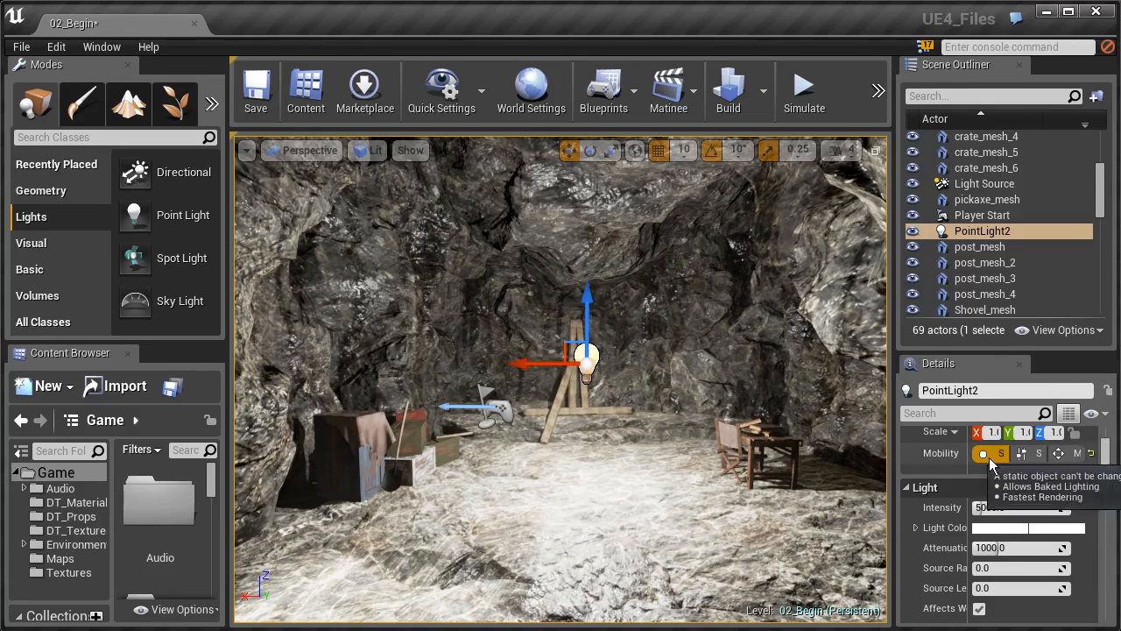
# Change PointLight2's Light Color to pale blue in the Color Picker.
pyautogui.scroll(-2, 1105, 491)
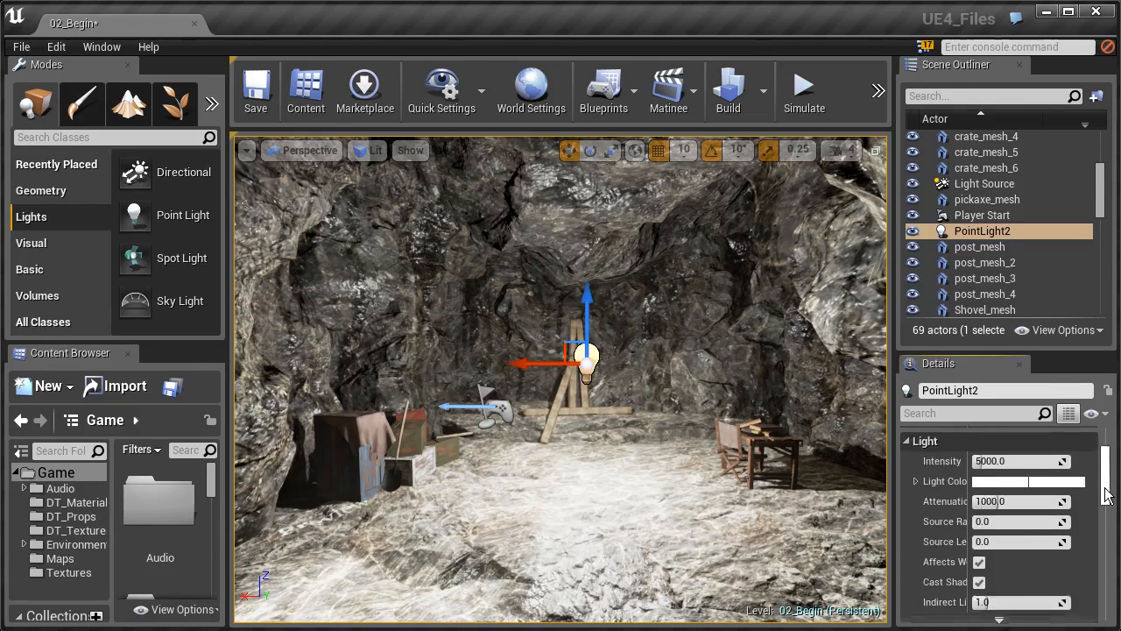
pyautogui.click(995, 473)
pyautogui.moveTo(831, 430); pyautogui.dragTo(827, 297)
pyautogui.moveTo(787, 408); pyautogui.dragTo(810, 414)
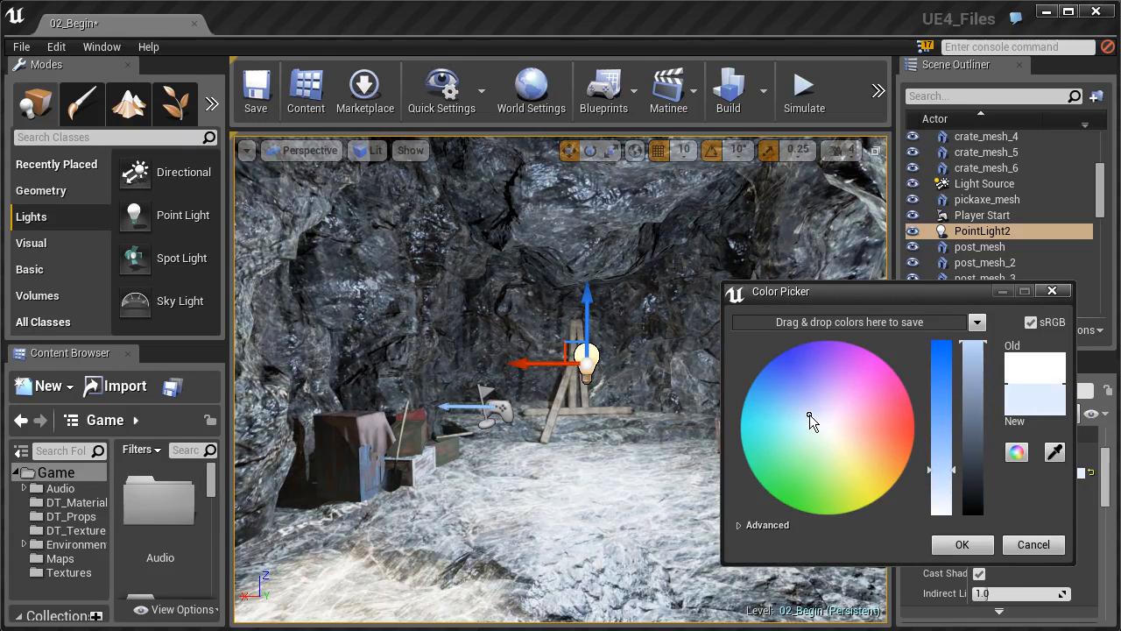
pyautogui.click(962, 545)
# Set PointLight2's Attenuation Radius to 1075.159302.
pyautogui.moveTo(987, 491); pyautogui.dragTo(978, 494)
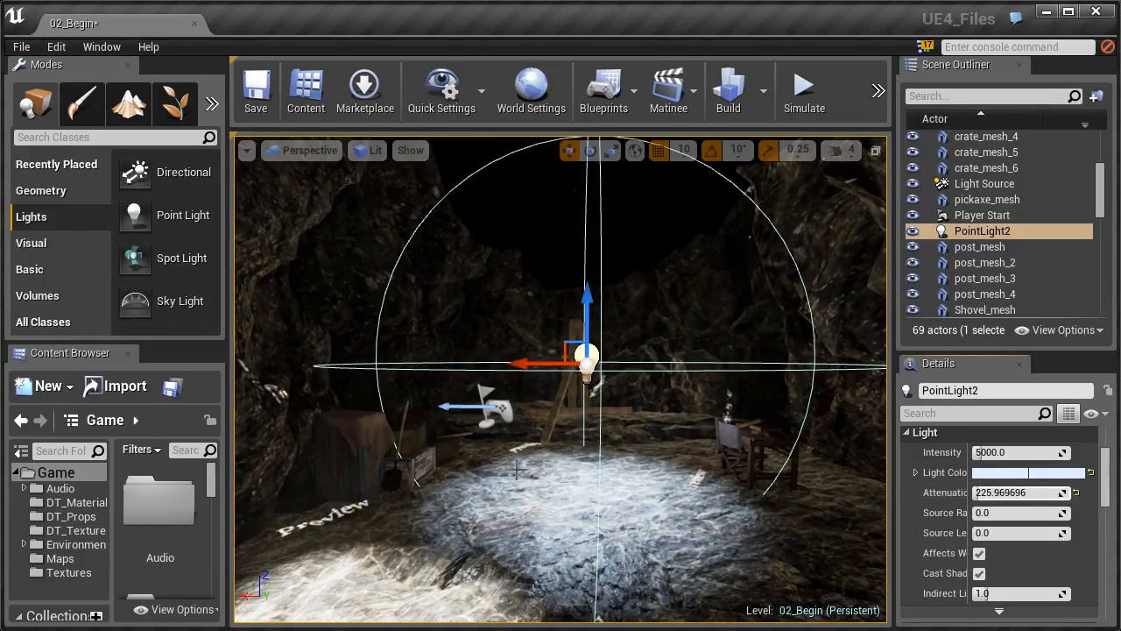
pyautogui.moveTo(992, 496)
pyautogui.mouseDown()
pyautogui.moveTo(982, 495)
pyautogui.moveTo(1001, 494)
pyautogui.mouseUp()
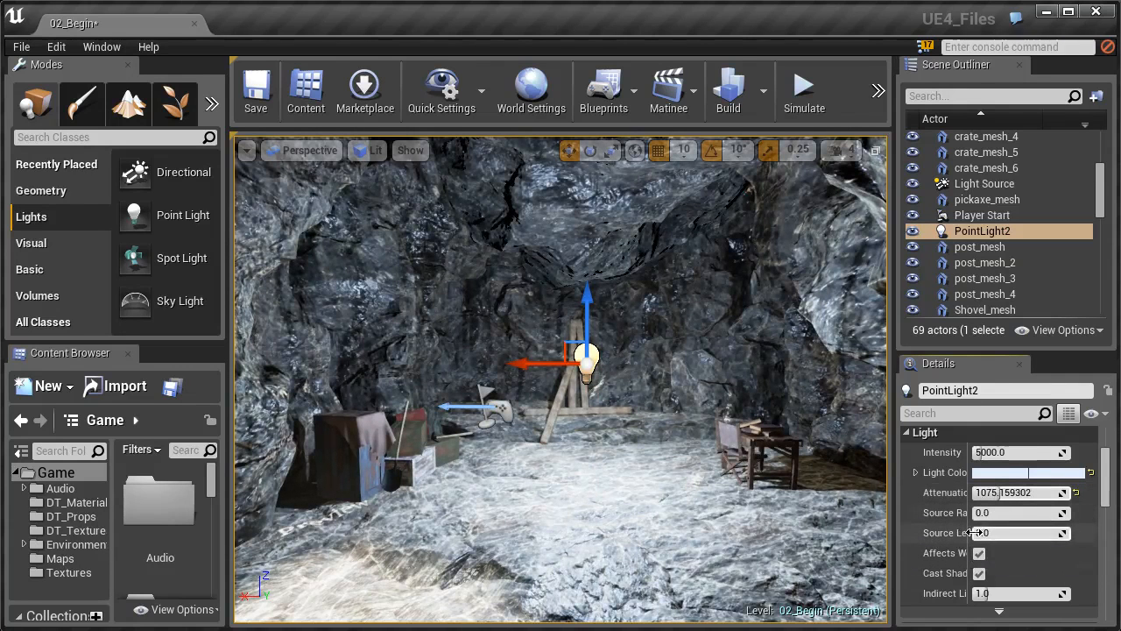
pyautogui.moveTo(970, 509); pyautogui.dragTo(992, 509)
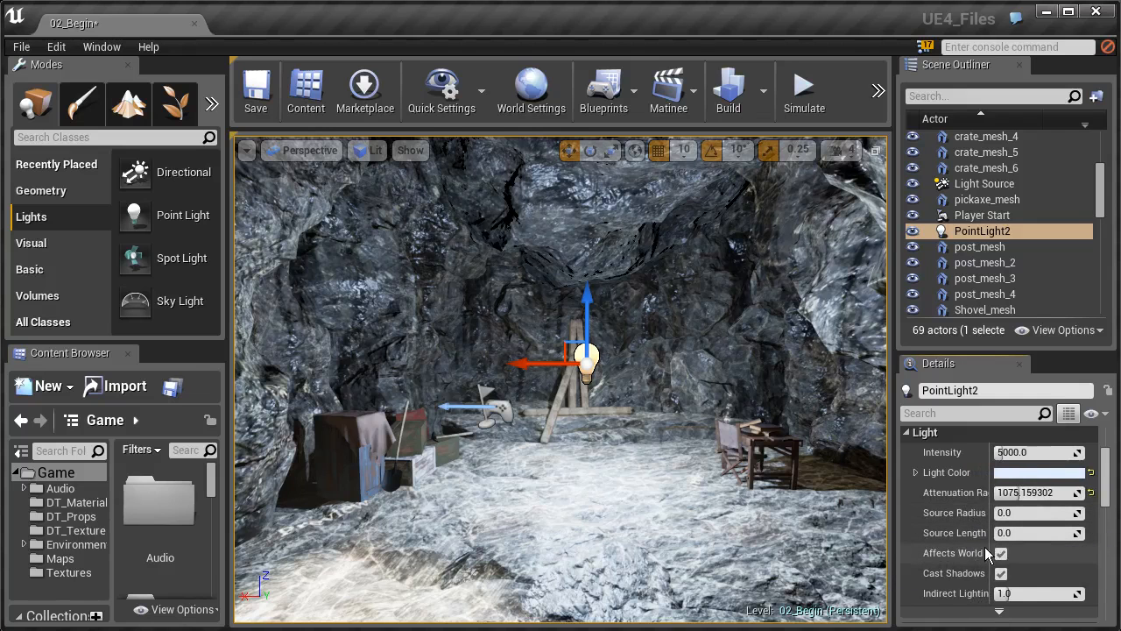
pyautogui.scroll(-1, 982, 551)
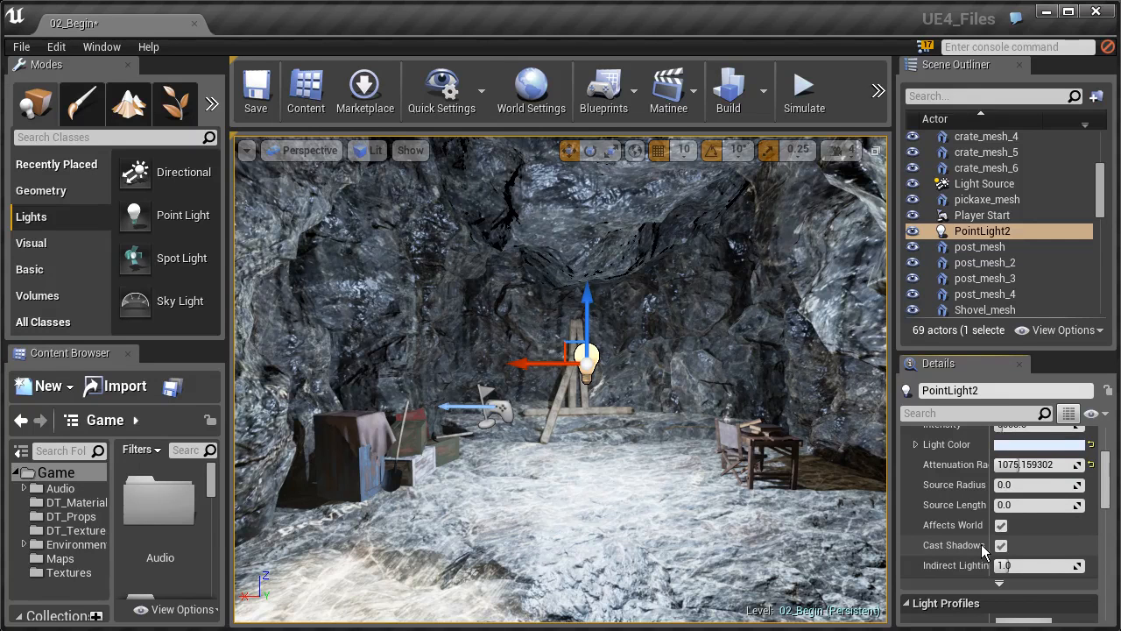
# Turn off Cast Shadows for PointLight2 and raise it higher above the tripod.
pyautogui.moveTo(1108, 469); pyautogui.dragTo(1111, 487)
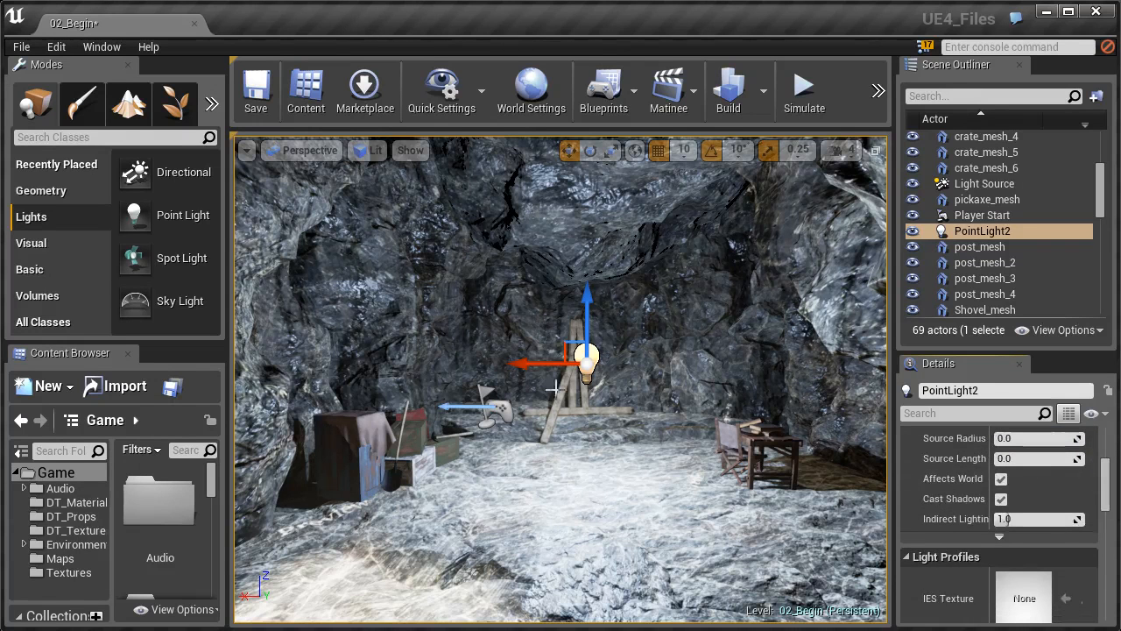
pyautogui.click(1001, 498)
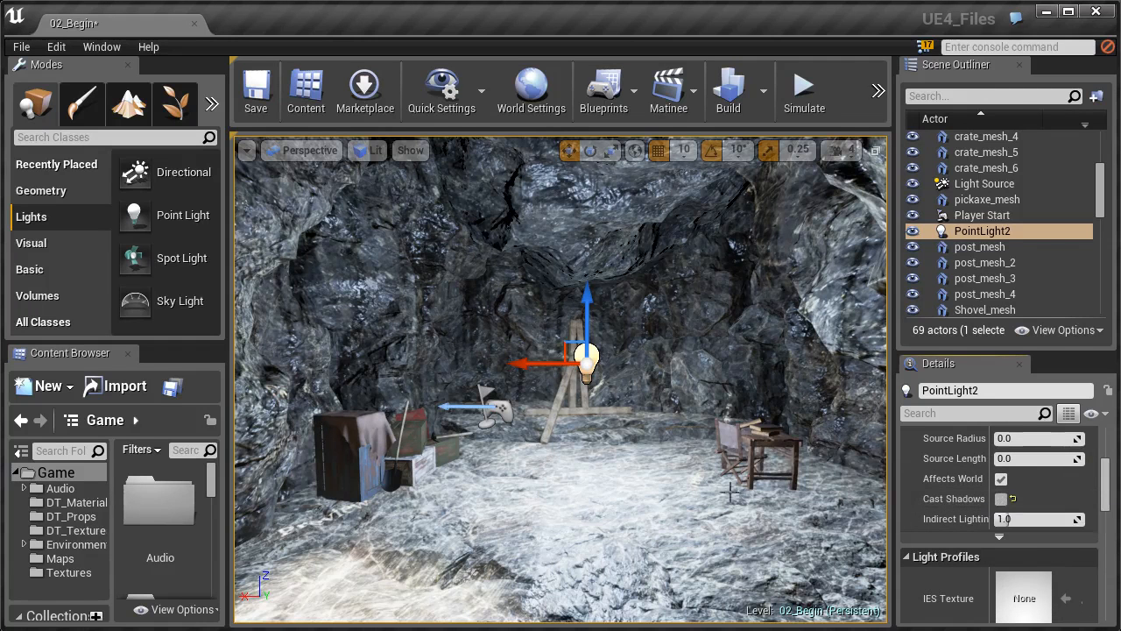
pyautogui.moveTo(589, 317); pyautogui.dragTo(591, 287)
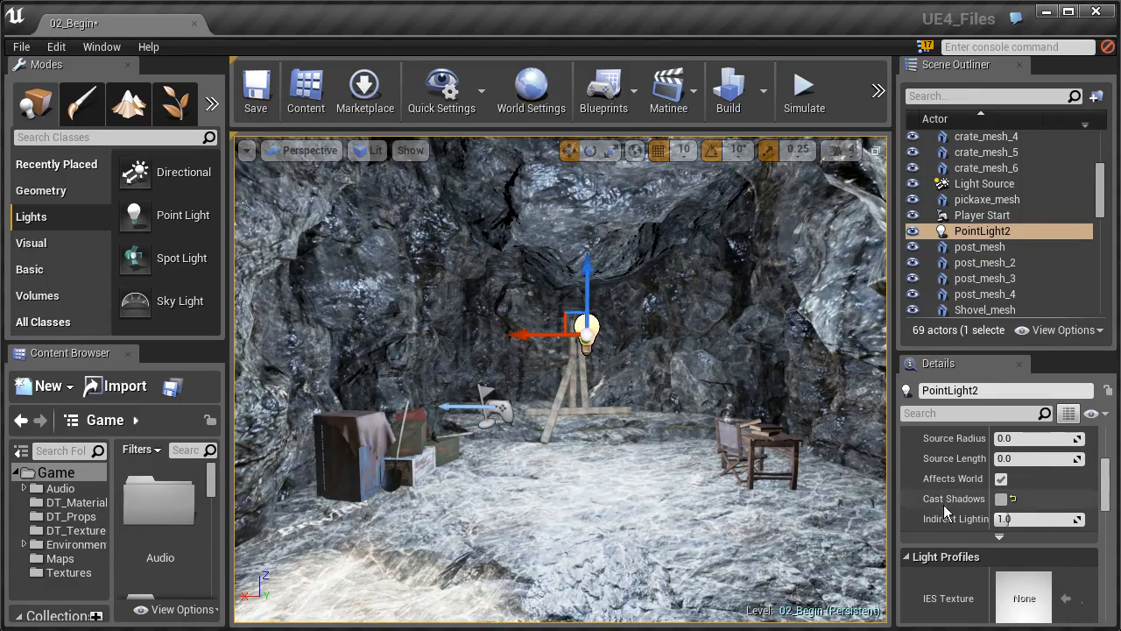
# Expand the light's advanced properties and scroll through them.
pyautogui.click(1004, 519)
pyautogui.click(1000, 536)
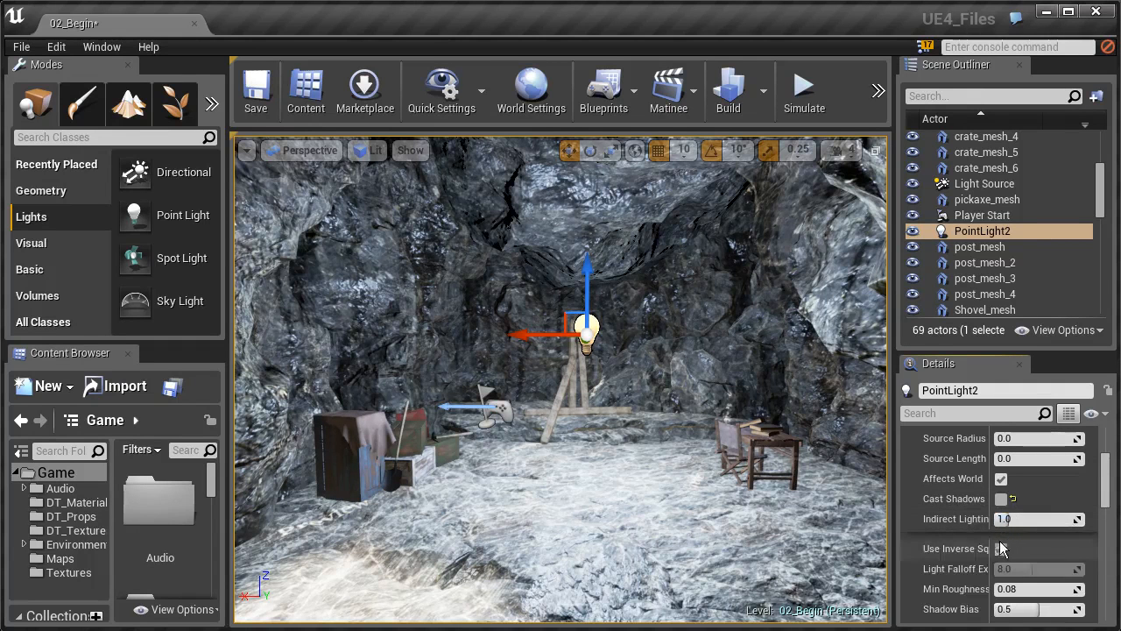
pyautogui.scroll(-3, 1005, 543)
pyautogui.scroll(4, 1004, 548)
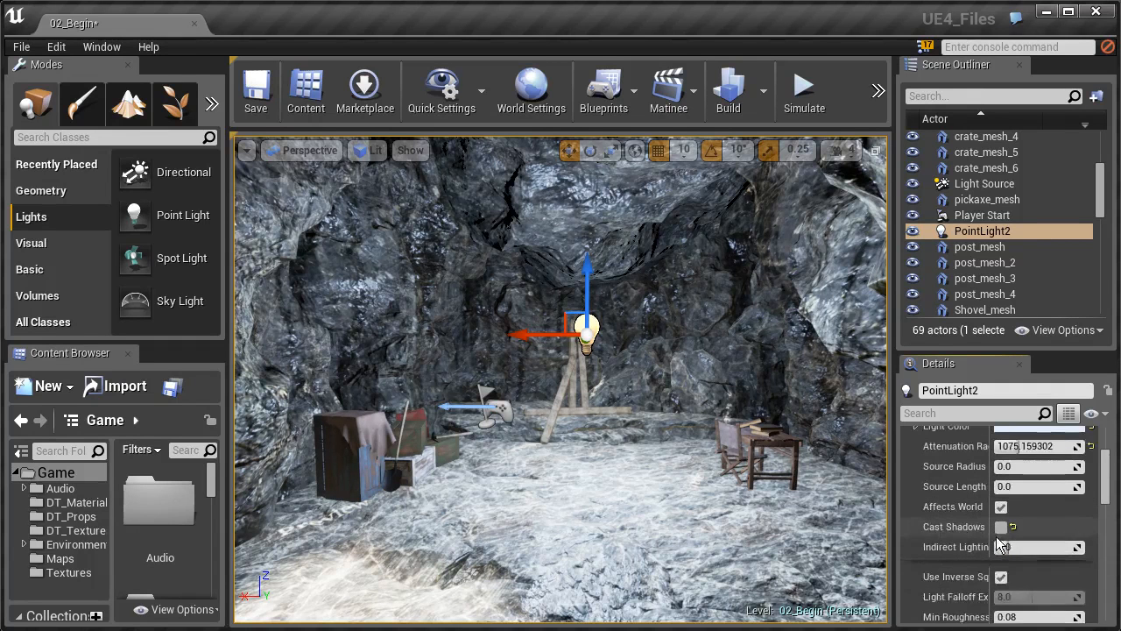
pyautogui.scroll(1, 1000, 556)
pyautogui.scroll(-5, 999, 561)
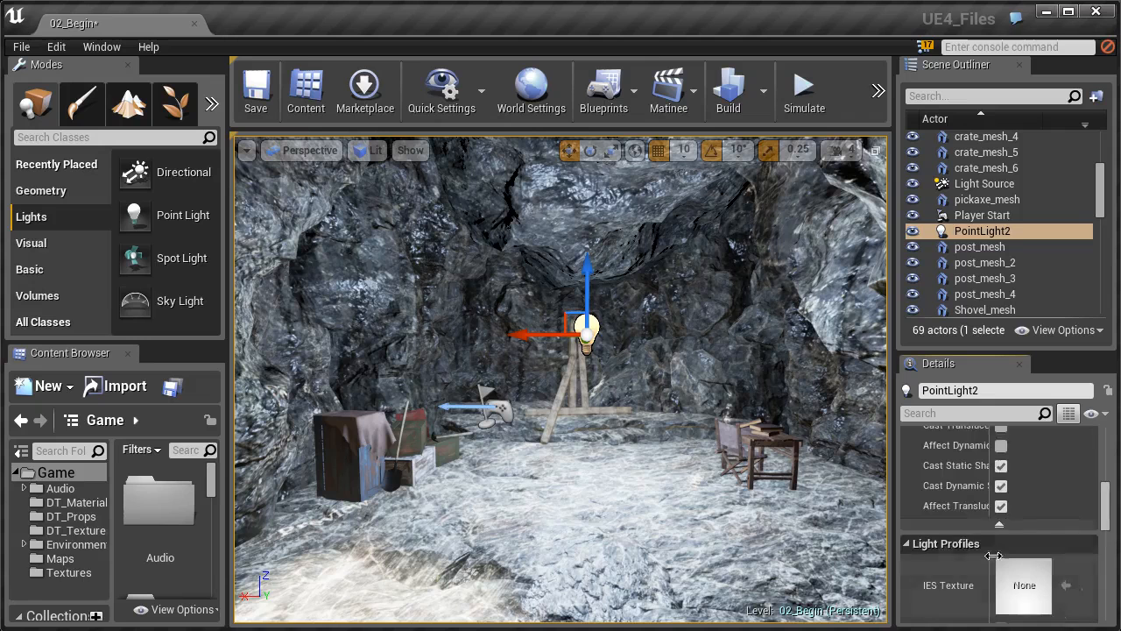
pyautogui.scroll(-3, 1002, 534)
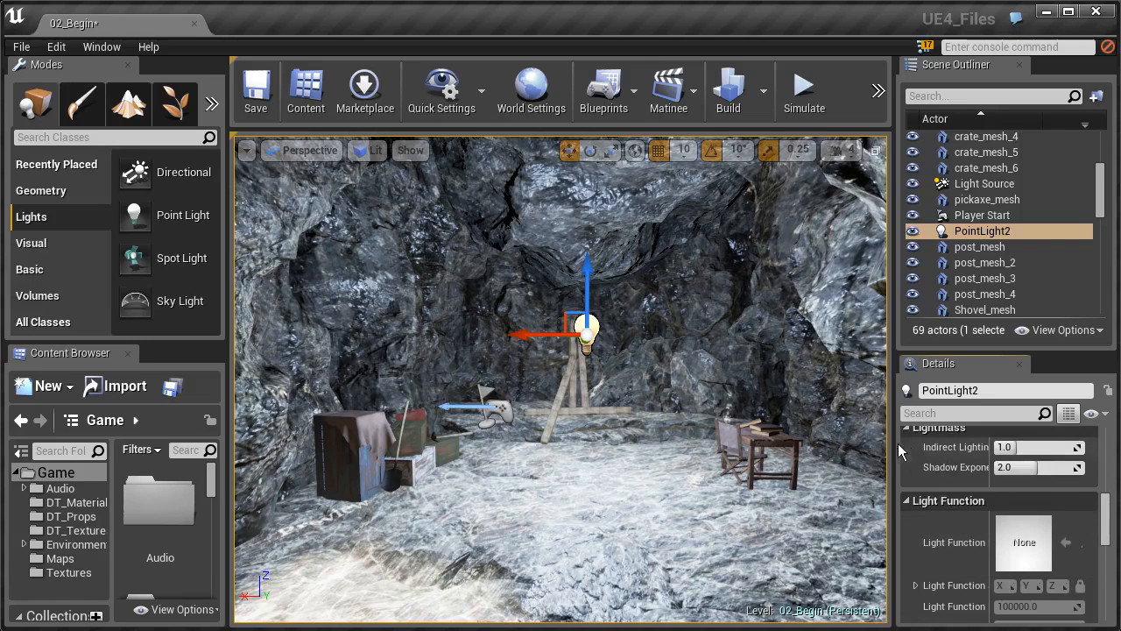
pyautogui.scroll(-10, 568, 434)
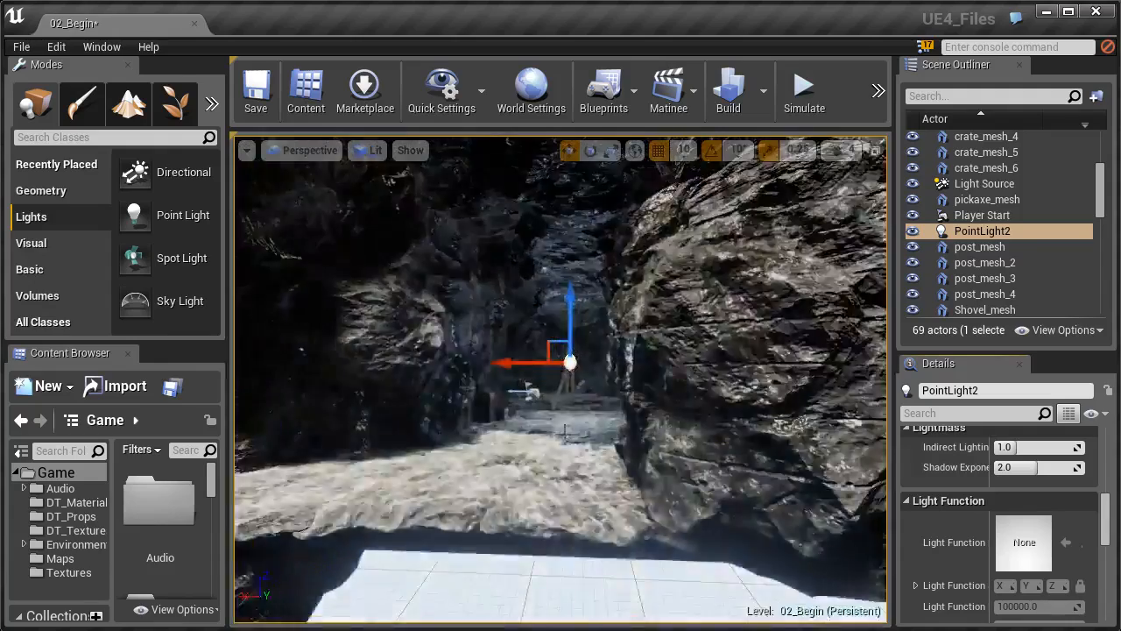
pyautogui.scroll(-4, 566, 433)
pyautogui.scroll(12, 555, 393)
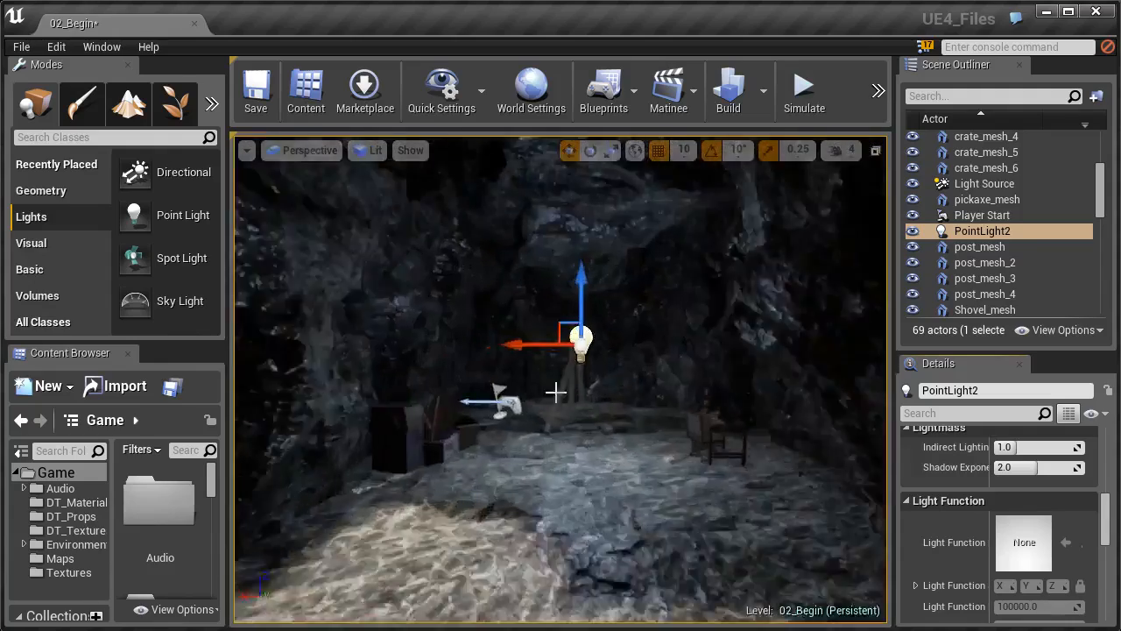
pyautogui.scroll(6, 556, 393)
pyautogui.scroll(-4, 621, 420)
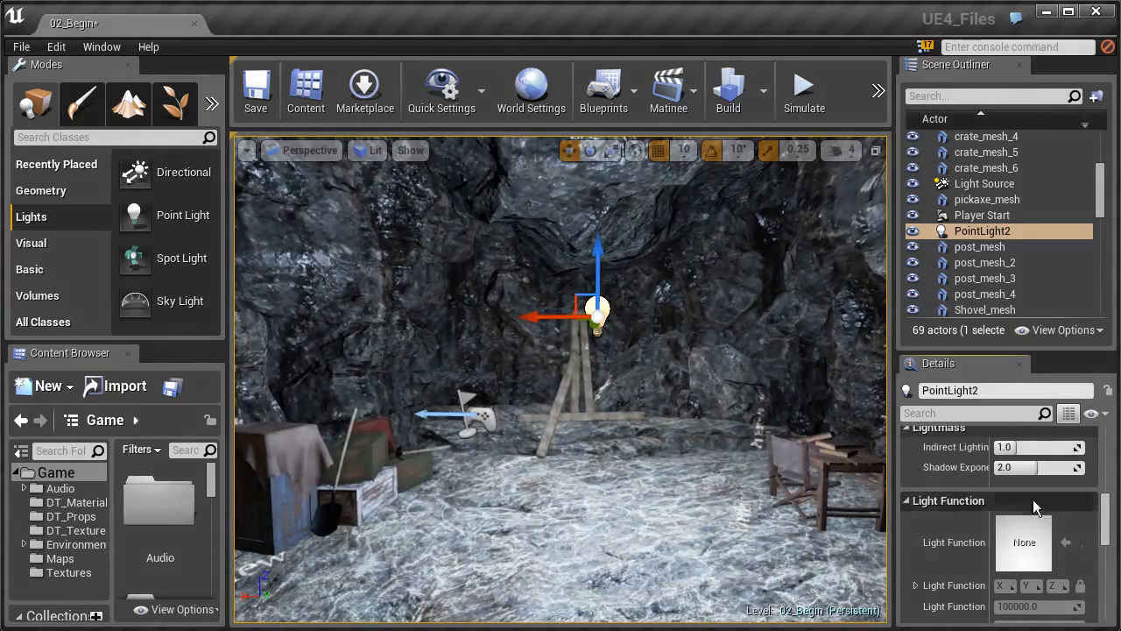
pyautogui.scroll(8, 1035, 506)
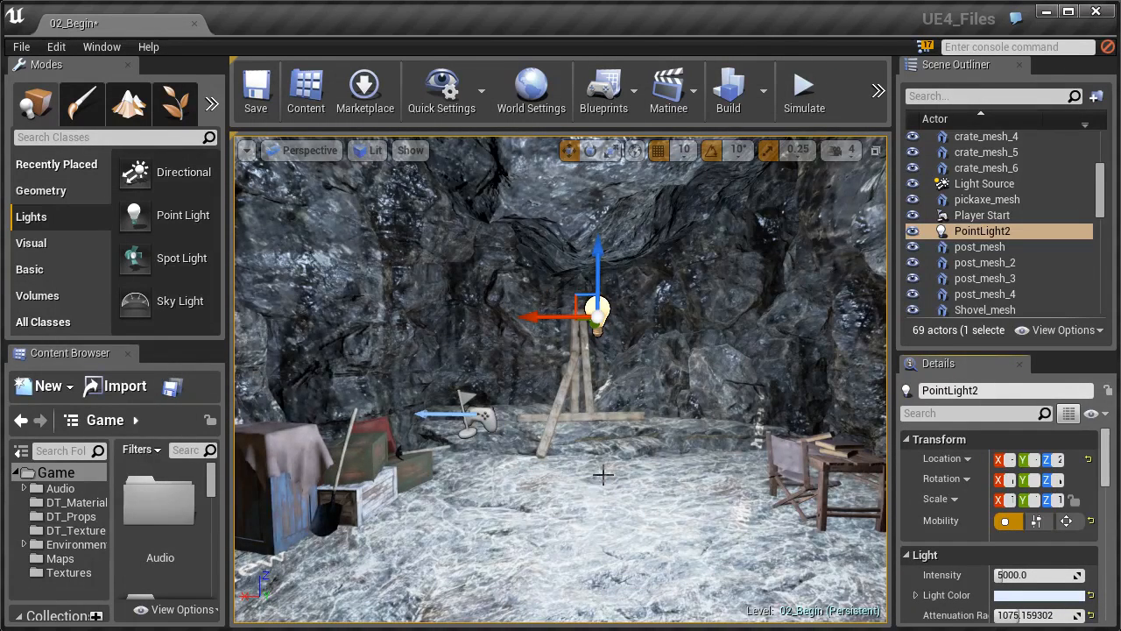
pyautogui.press('s')
pyautogui.moveTo(596, 455); pyautogui.dragTo(619, 398, button='right')
pyautogui.press('a')
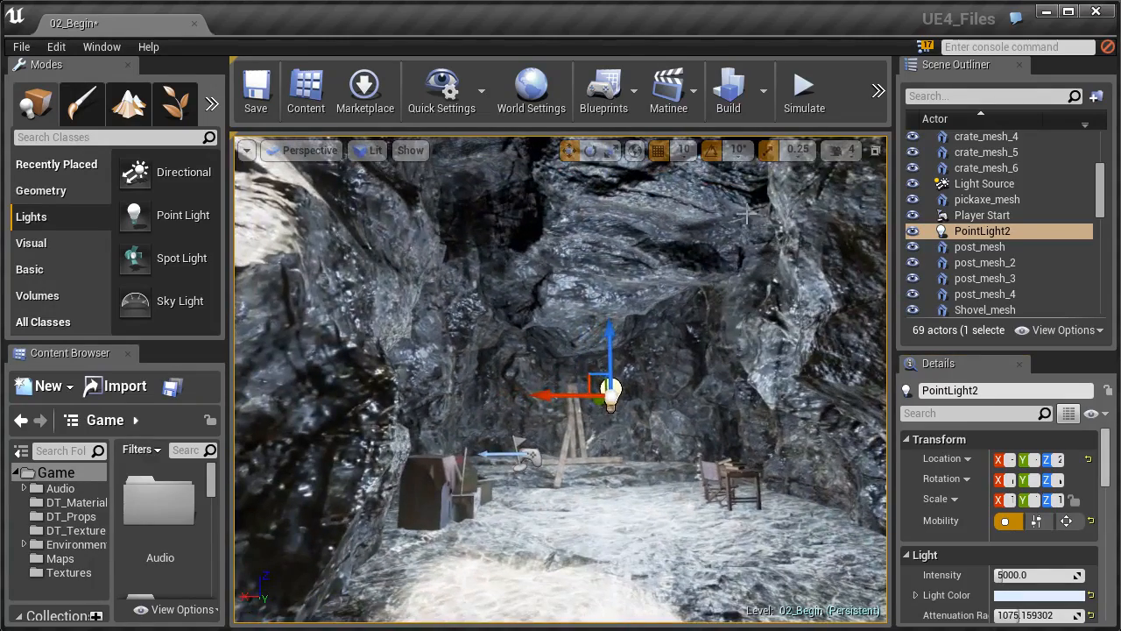
pyautogui.click(766, 97)
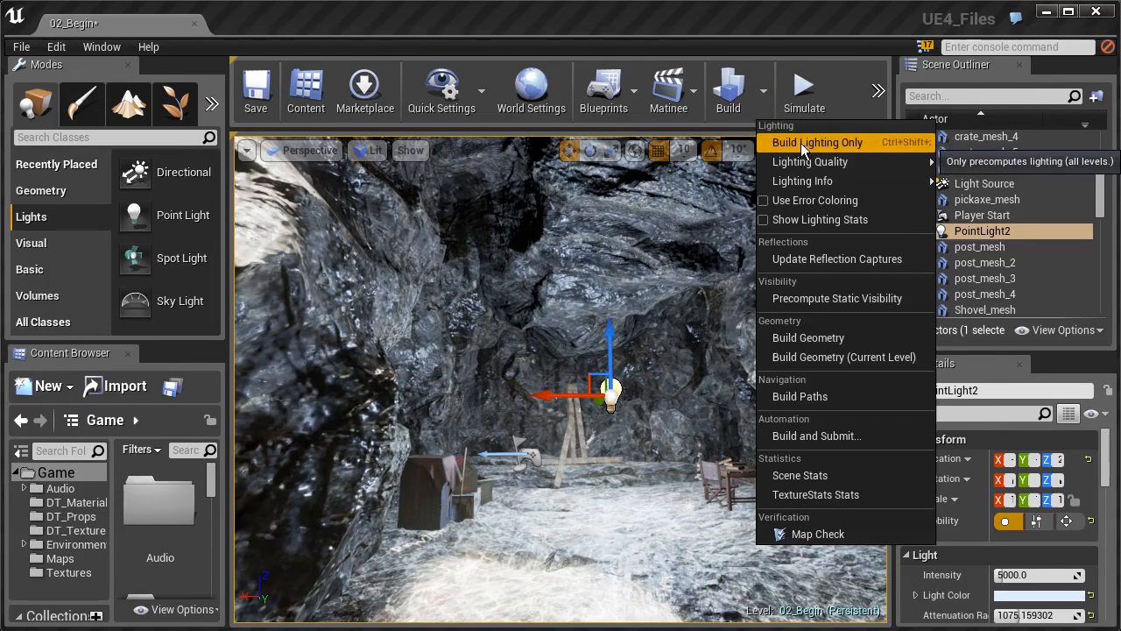
pyautogui.moveTo(823, 161)
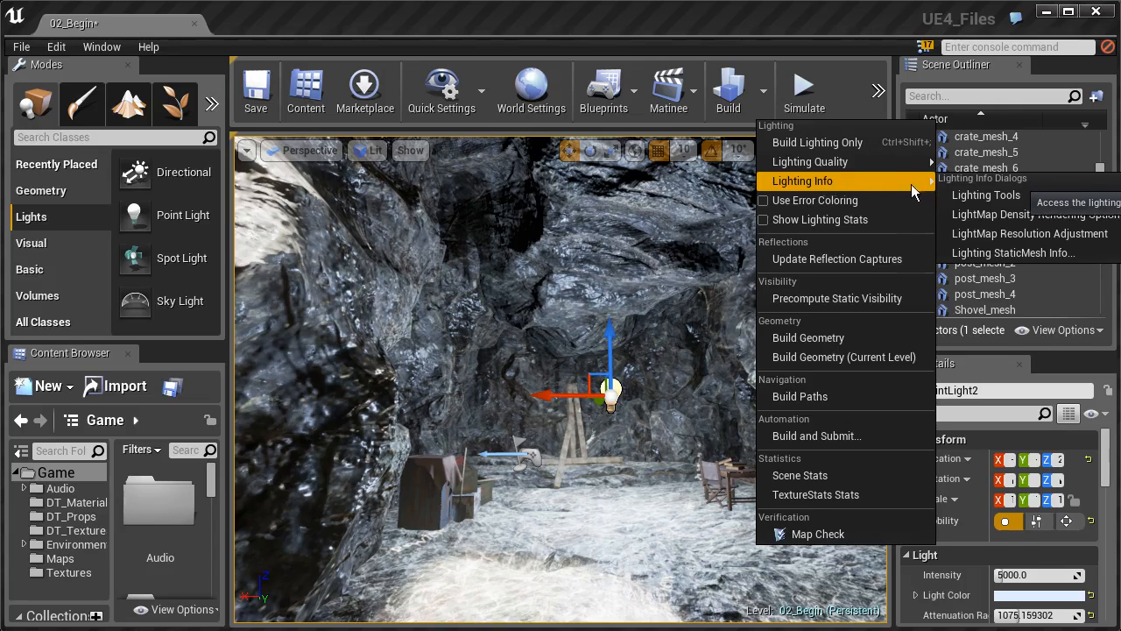
pyautogui.moveTo(987, 197)
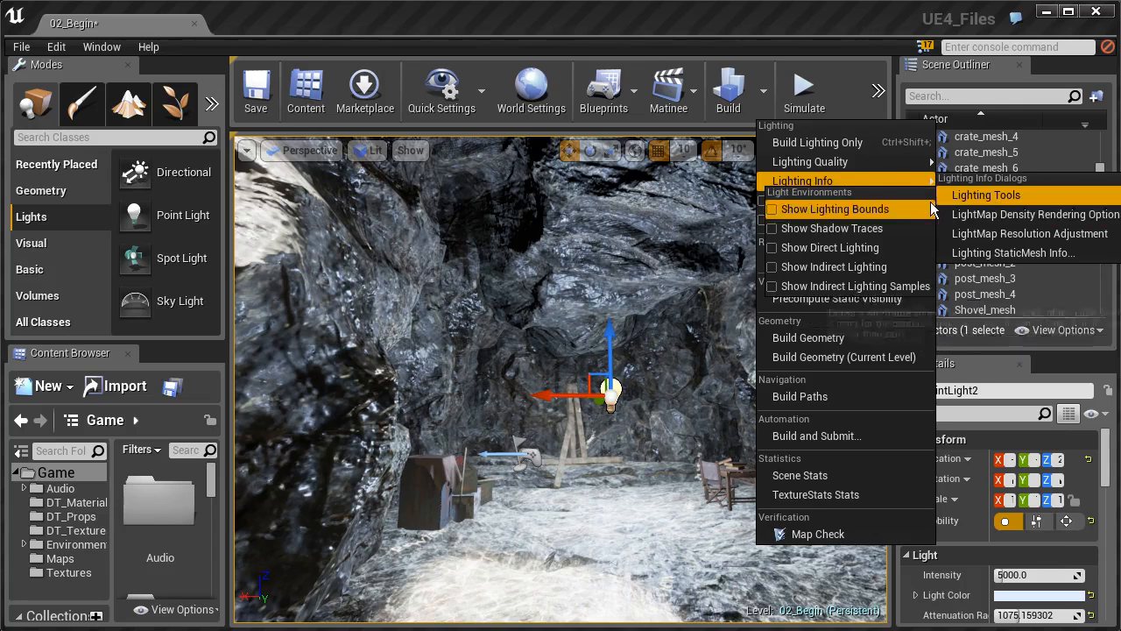
# Build lighting only, then close the Message Log reporting bench_mesh's 58.2% overlapping lightmap UVs.
pyautogui.click(821, 141)
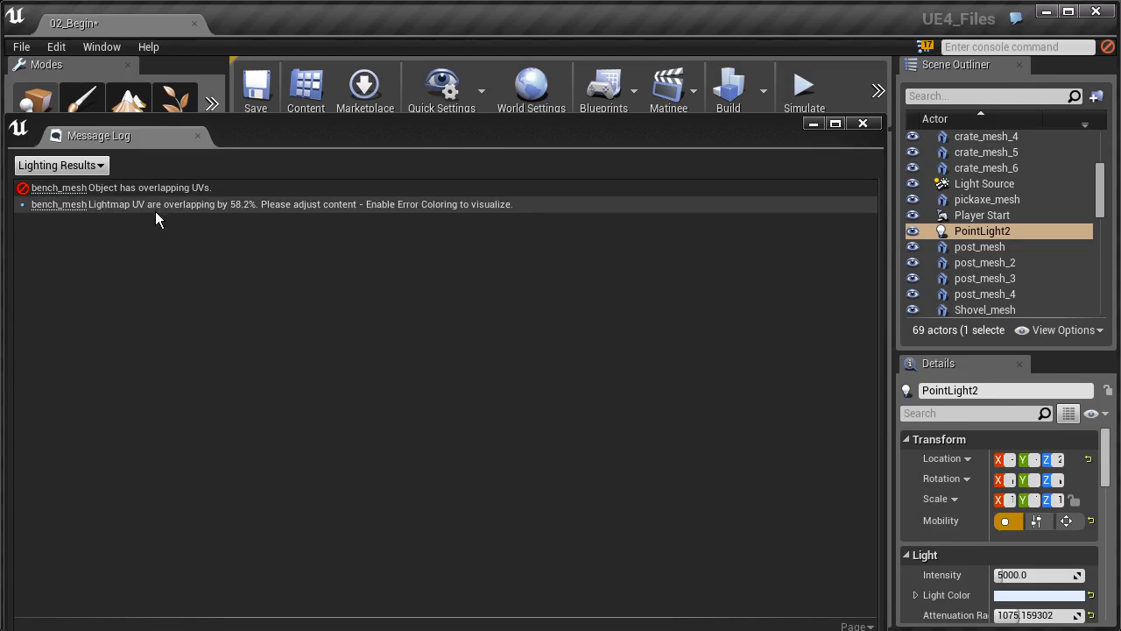
pyautogui.click(863, 122)
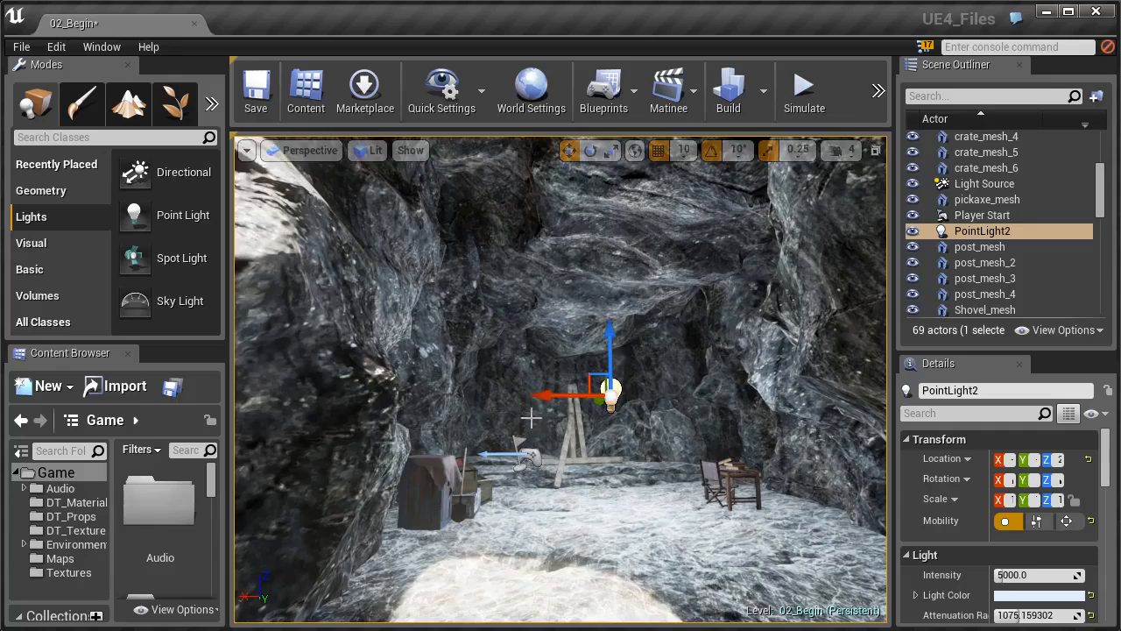
# Fly to PointLight2 beside the easel and delete it, leaving 68 actors.
pyautogui.press('s')
pyautogui.moveTo(561, 377); pyautogui.dragTo(601, 382, button='right')
pyautogui.press('w')
pyautogui.press('w')
pyautogui.press('s')
pyautogui.press('s')
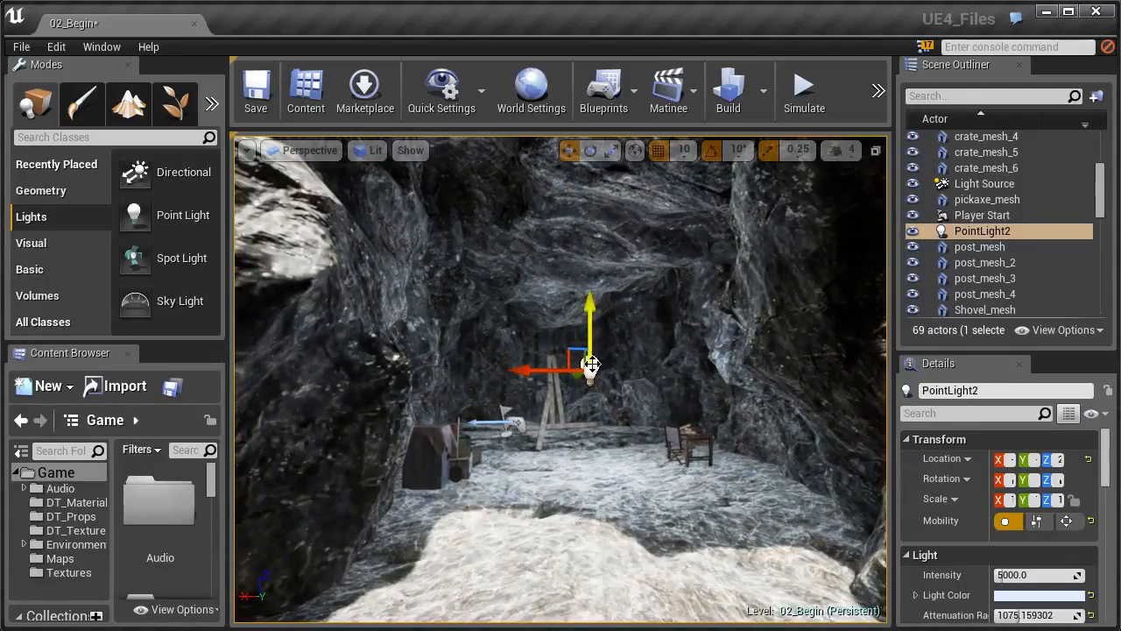
pyautogui.press('w')
pyautogui.moveTo(529, 410); pyautogui.dragTo(560, 415, button='right')
pyautogui.press('d')
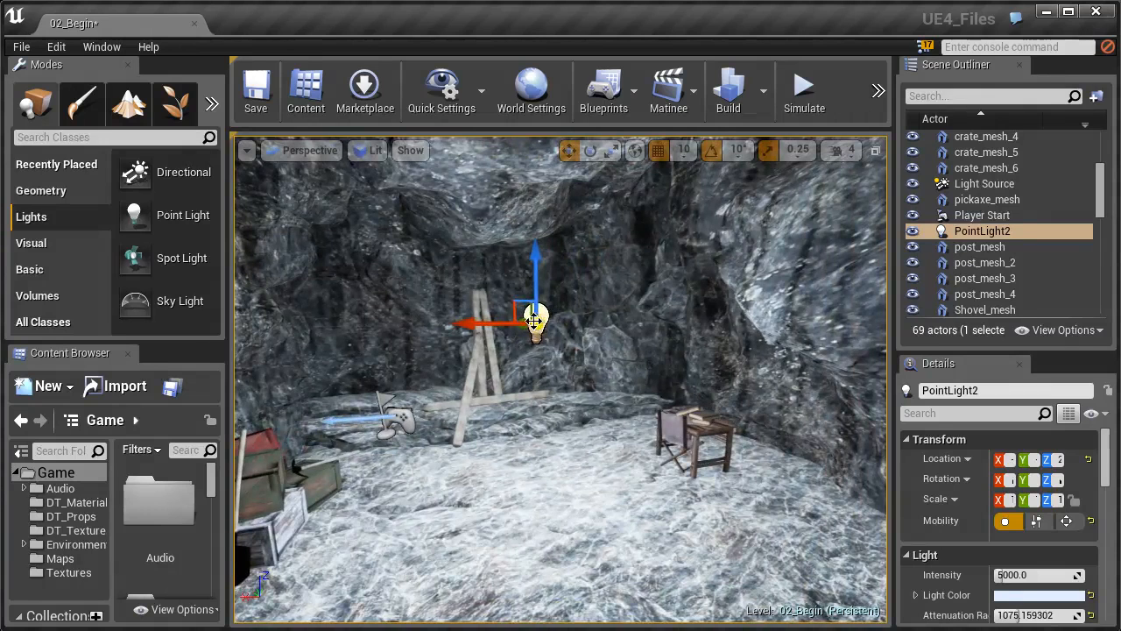
pyautogui.press('Delete')
pyautogui.moveTo(562, 333); pyautogui.dragTo(530, 335, button='right')
pyautogui.moveTo(589, 387); pyautogui.dragTo(580, 354, button='right')
pyautogui.press('s')
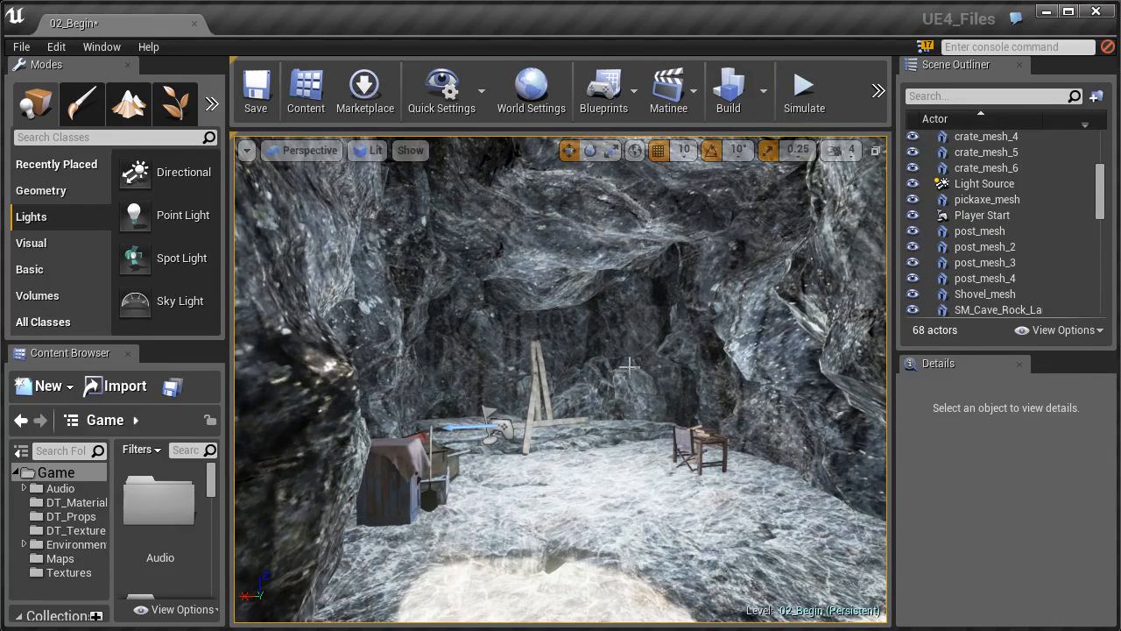
# Drop a new point light, PointLight4, into the cave near the chair and posts.
pyautogui.moveTo(611, 371)
pyautogui.mouseDown(button='right')
pyautogui.moveTo(623, 370)
pyautogui.moveTo(622, 352)
pyautogui.mouseUp(button='right')
pyautogui.press('w')
pyautogui.press('s')
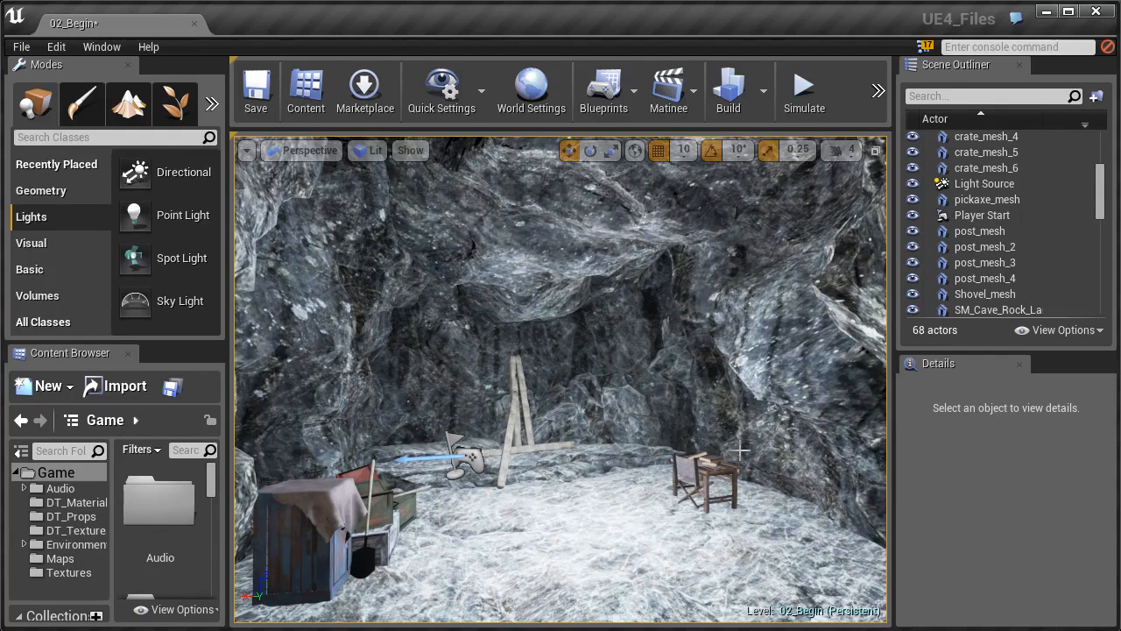
pyautogui.moveTo(679, 374); pyautogui.dragTo(657, 385, button='right')
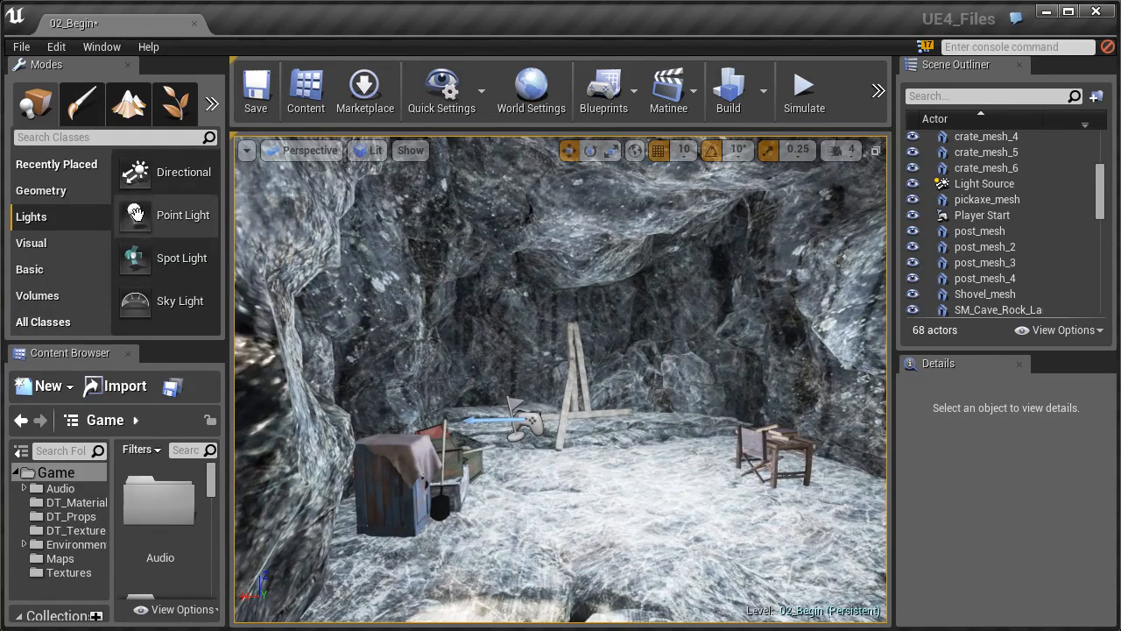
pyautogui.moveTo(135, 215); pyautogui.dragTo(596, 504)
pyautogui.moveTo(579, 464); pyautogui.dragTo(876, 428)
# Position PointLight4 just above the small table with the gizmo arrows.
pyautogui.moveTo(655, 380)
pyautogui.mouseDown()
pyautogui.moveTo(659, 316)
pyautogui.moveTo(679, 355)
pyautogui.moveTo(655, 380)
pyautogui.mouseUp()
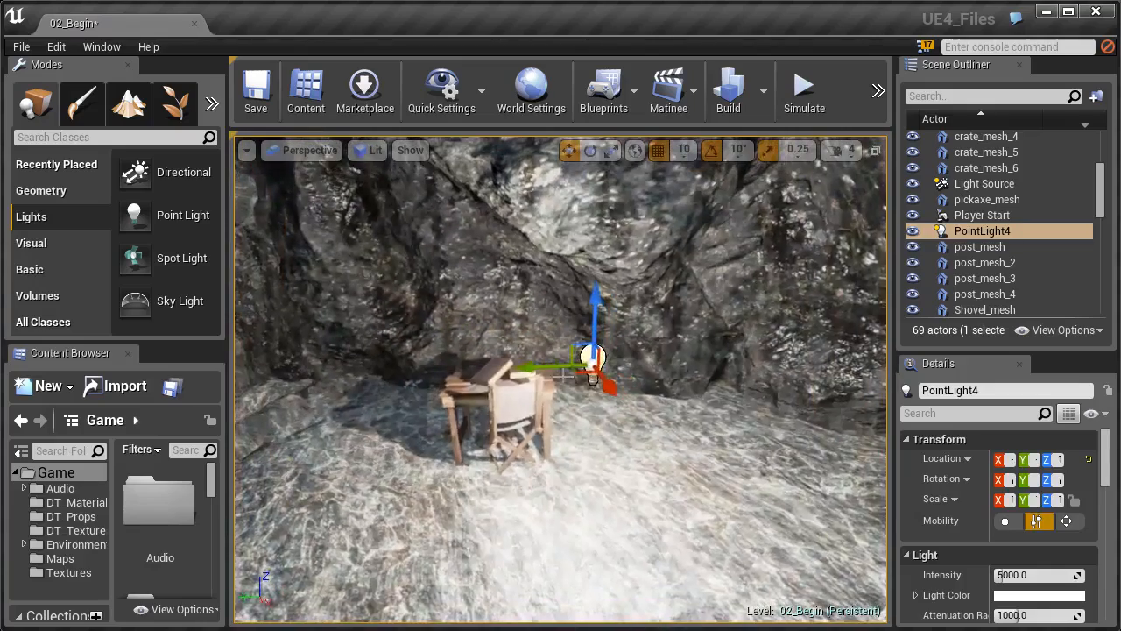
pyautogui.moveTo(582, 373); pyautogui.dragTo(445, 380)
pyautogui.moveTo(490, 412); pyautogui.dragTo(808, 327, button='right')
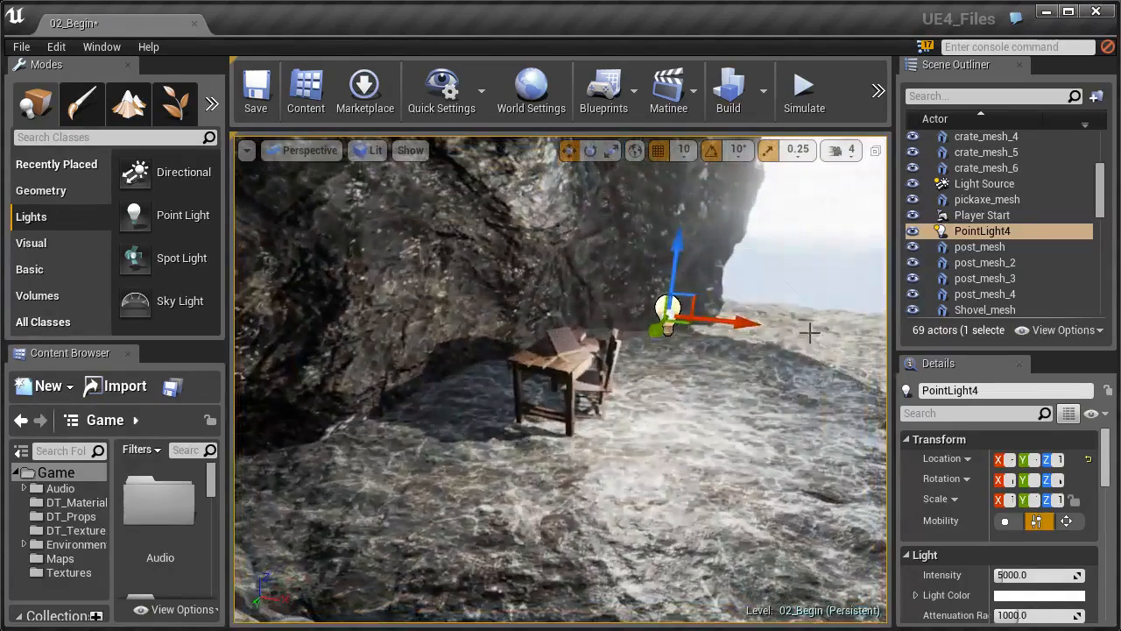
pyautogui.moveTo(746, 325); pyautogui.dragTo(659, 324)
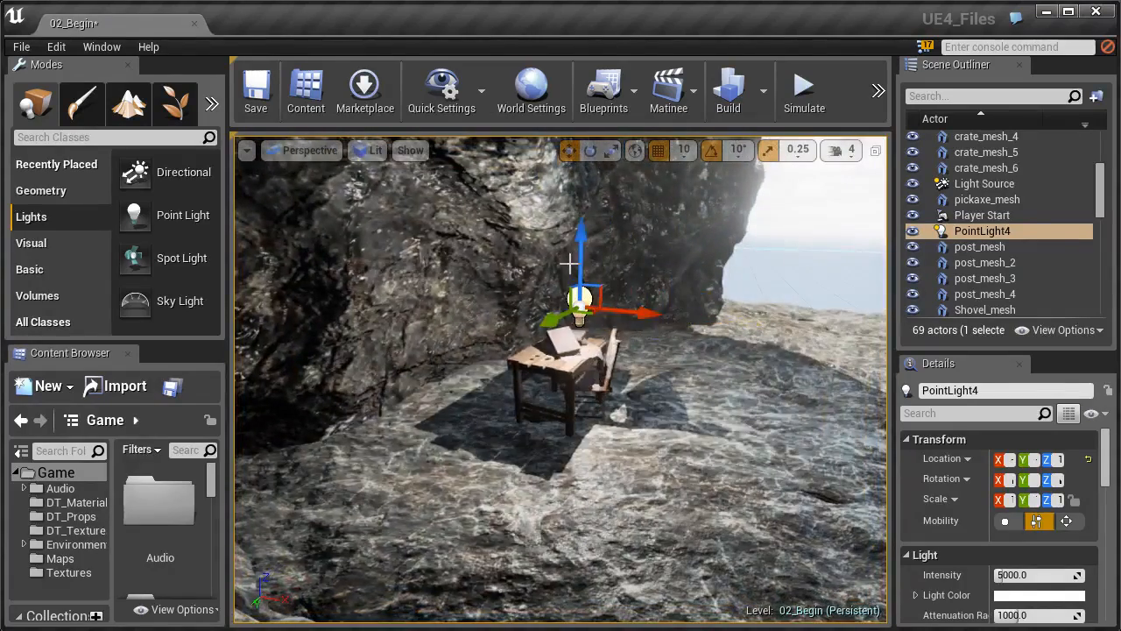
pyautogui.moveTo(579, 269); pyautogui.dragTo(579, 283)
pyautogui.moveTo(553, 350); pyautogui.dragTo(547, 354)
pyautogui.moveTo(547, 354); pyautogui.dragTo(254, 348, button='right')
# Set PointLight4's Light Color to warm orange.
pyautogui.click(999, 598)
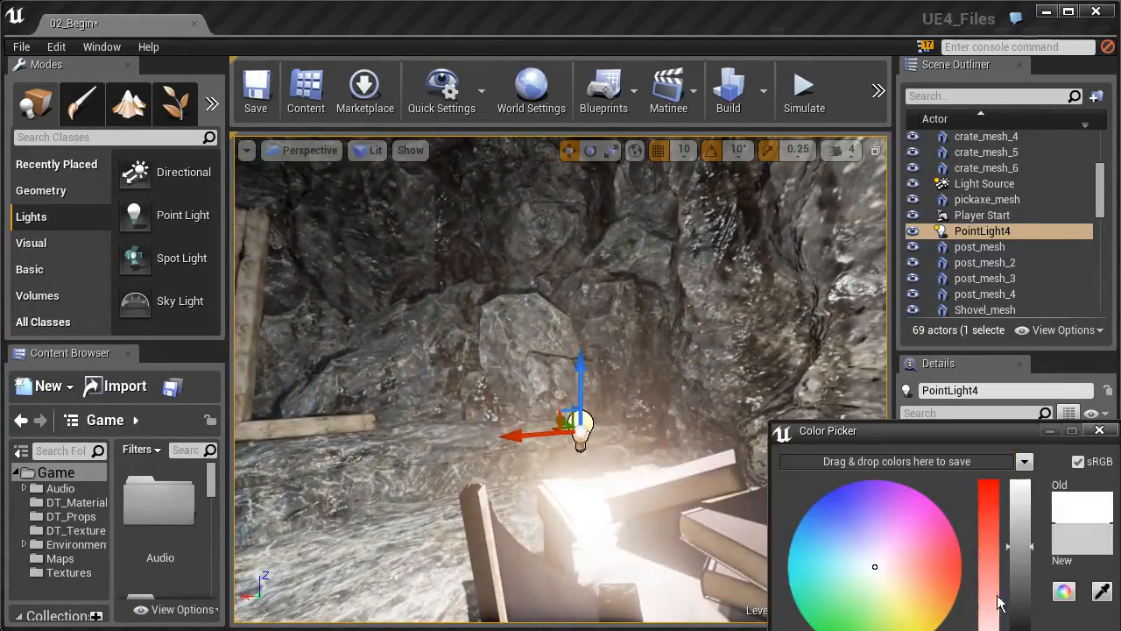
pyautogui.click(898, 586)
pyautogui.moveTo(885, 428); pyautogui.dragTo(756, 240)
pyautogui.click(872, 499)
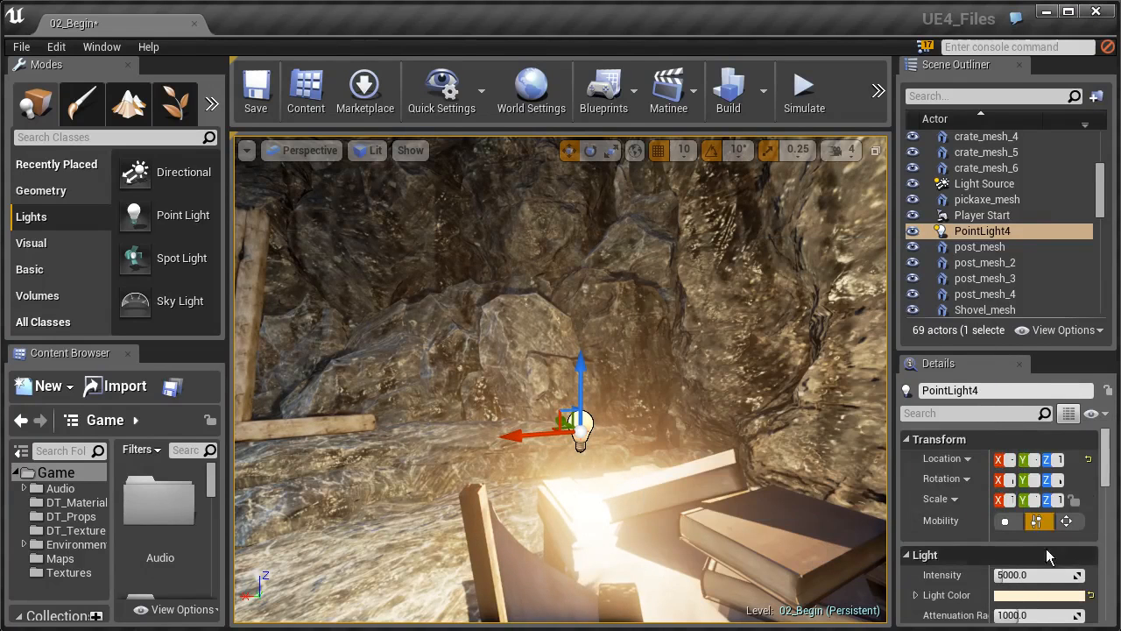
# Set the light's Intensity to 1700.
pyautogui.scroll(-3, 1043, 543)
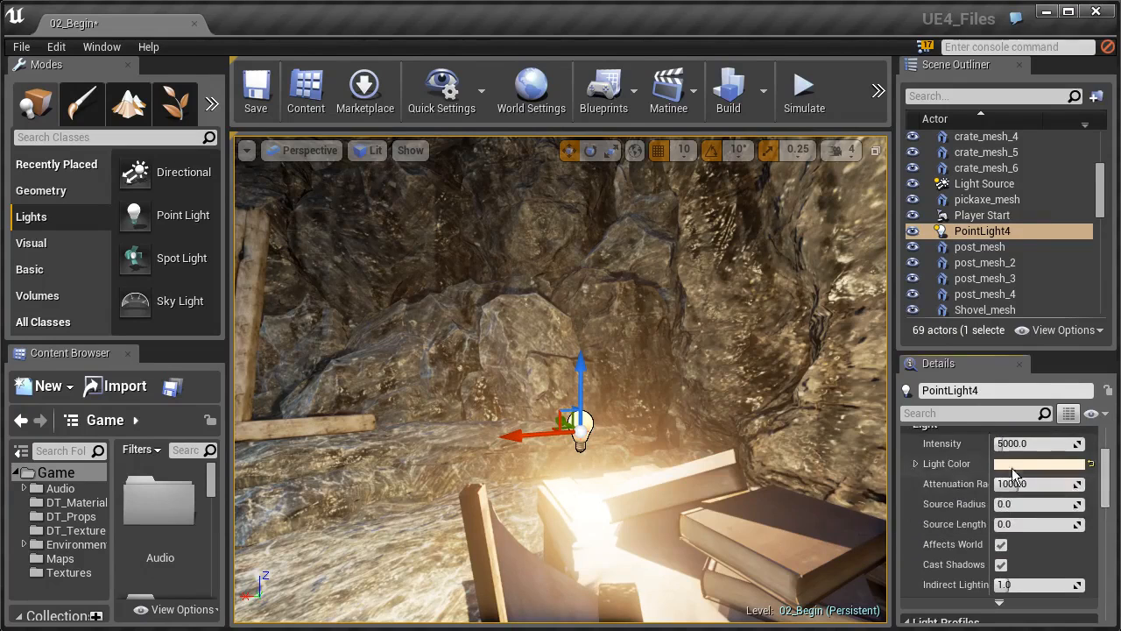
pyautogui.moveTo(1001, 444); pyautogui.dragTo(973, 444)
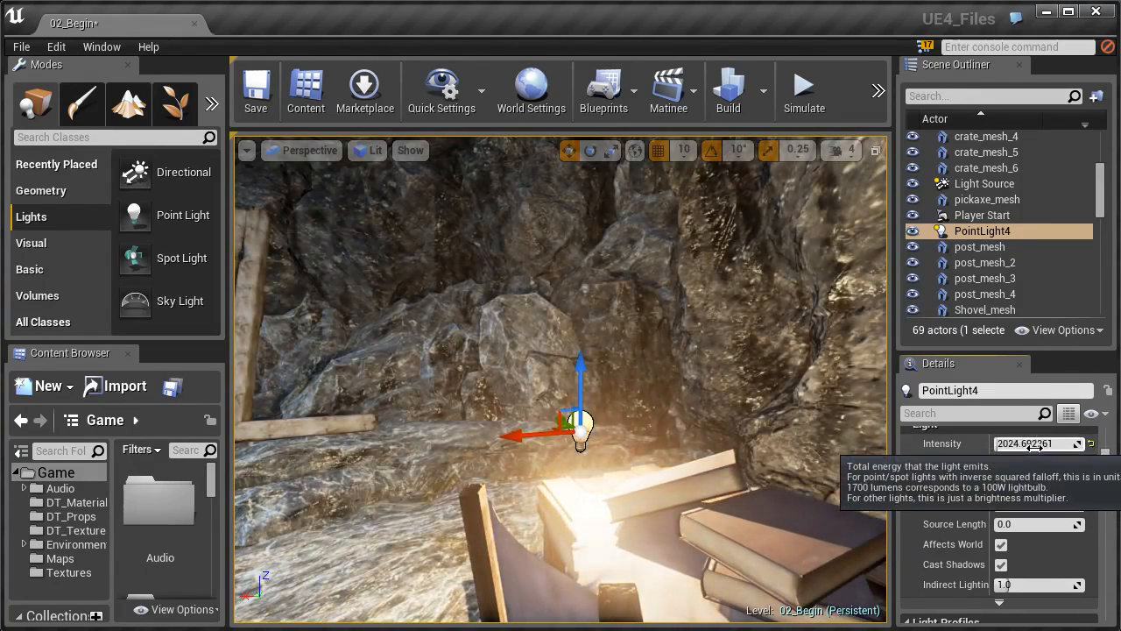
pyautogui.click(1035, 444)
pyautogui.write('1700')
pyautogui.press('Return')
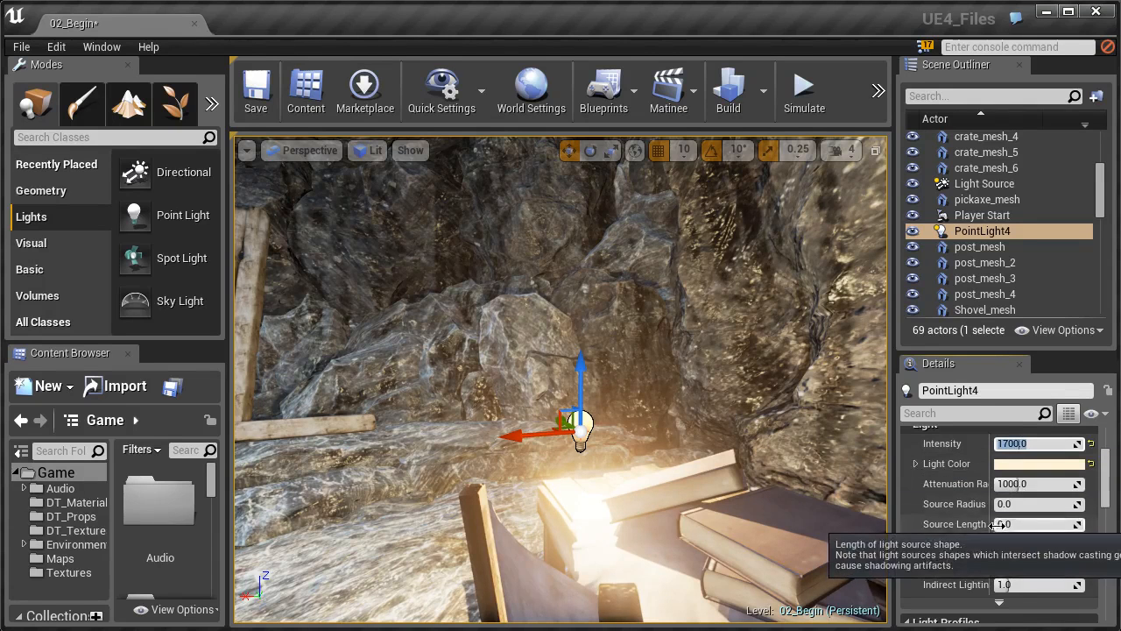
# Reduce the light's Attenuation Radius to 600.
pyautogui.moveTo(1025, 482)
pyautogui.mouseDown()
pyautogui.moveTo(999, 484)
pyautogui.moveTo(1043, 483)
pyautogui.mouseUp()
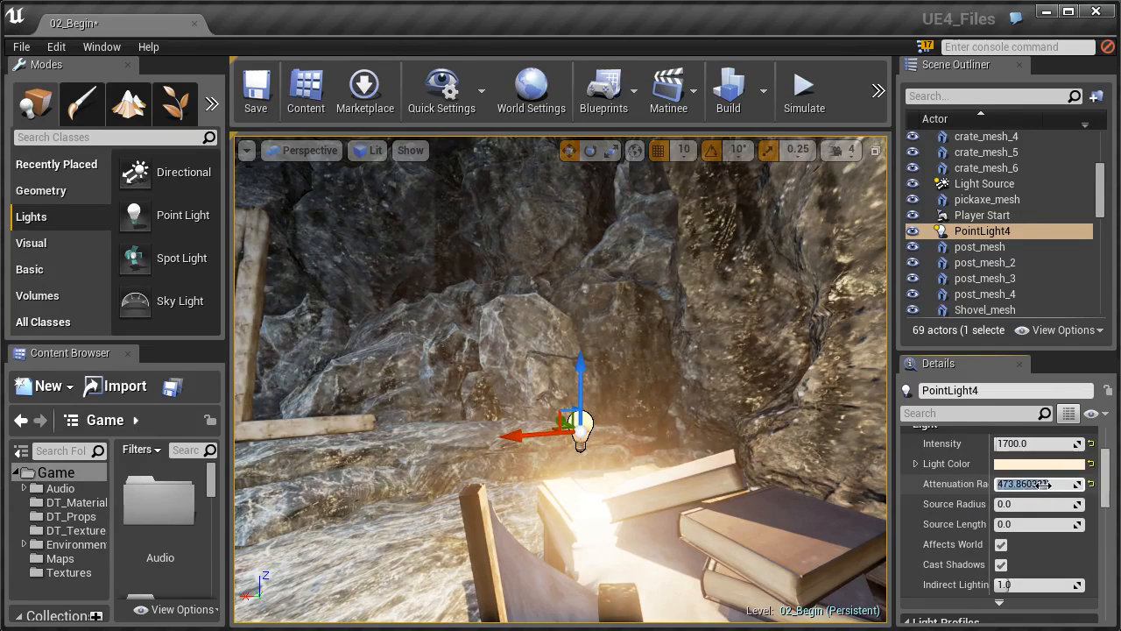
pyautogui.write('600')
pyautogui.press('Return')
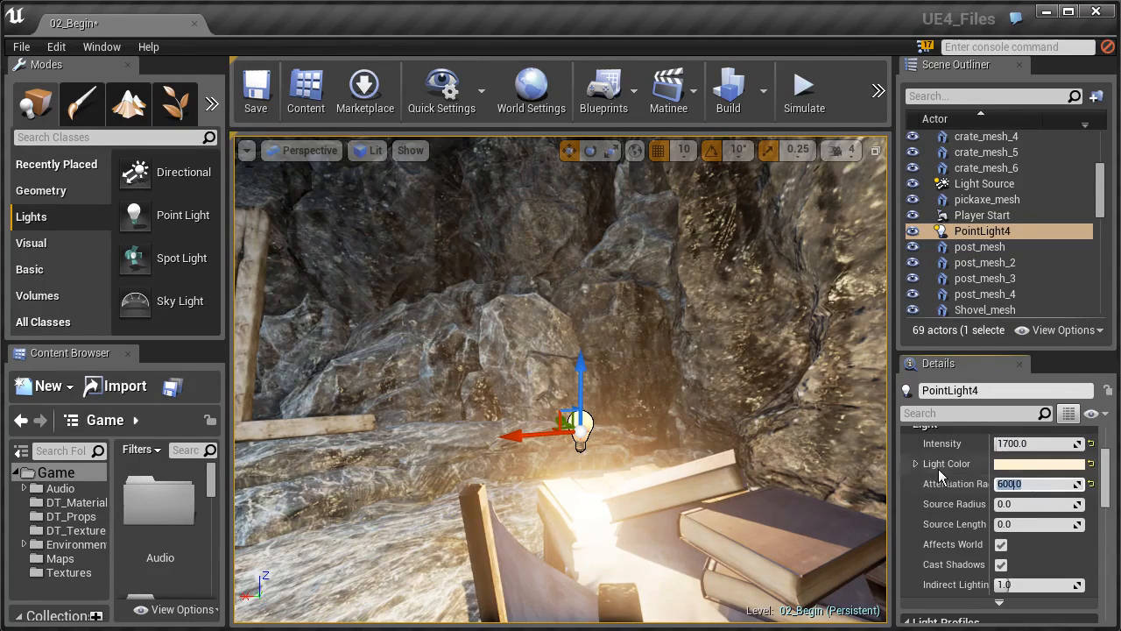
pyautogui.moveTo(599, 378); pyautogui.dragTo(622, 301, button='right')
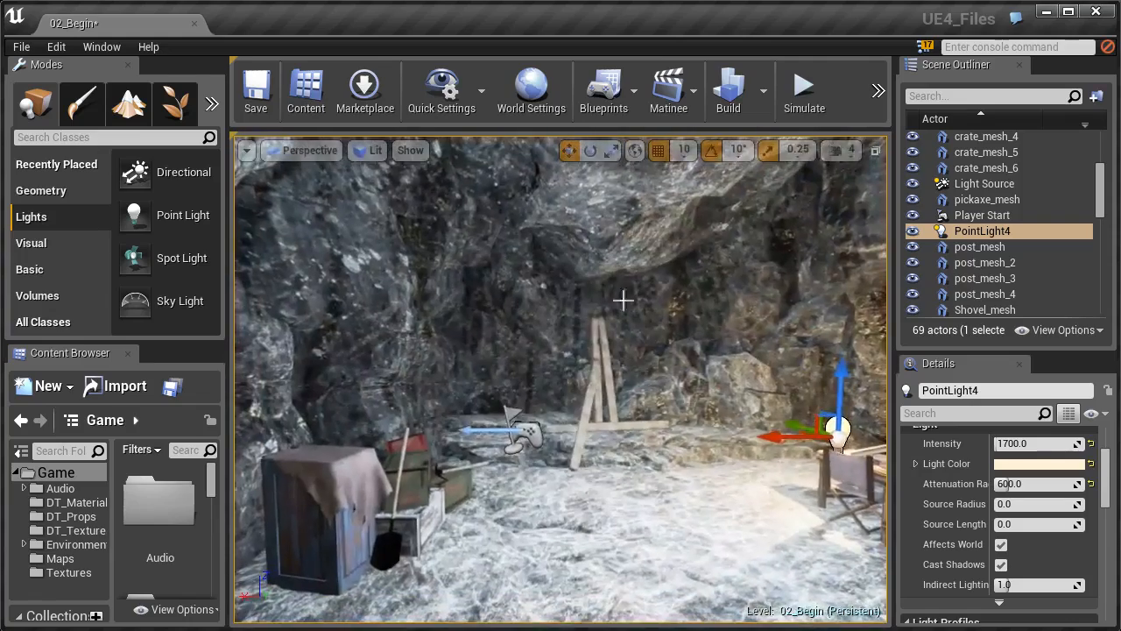
# Run Build Lighting Only to bake PointLight4's warm glow around the table.
pyautogui.click(765, 98)
pyautogui.click(799, 146)
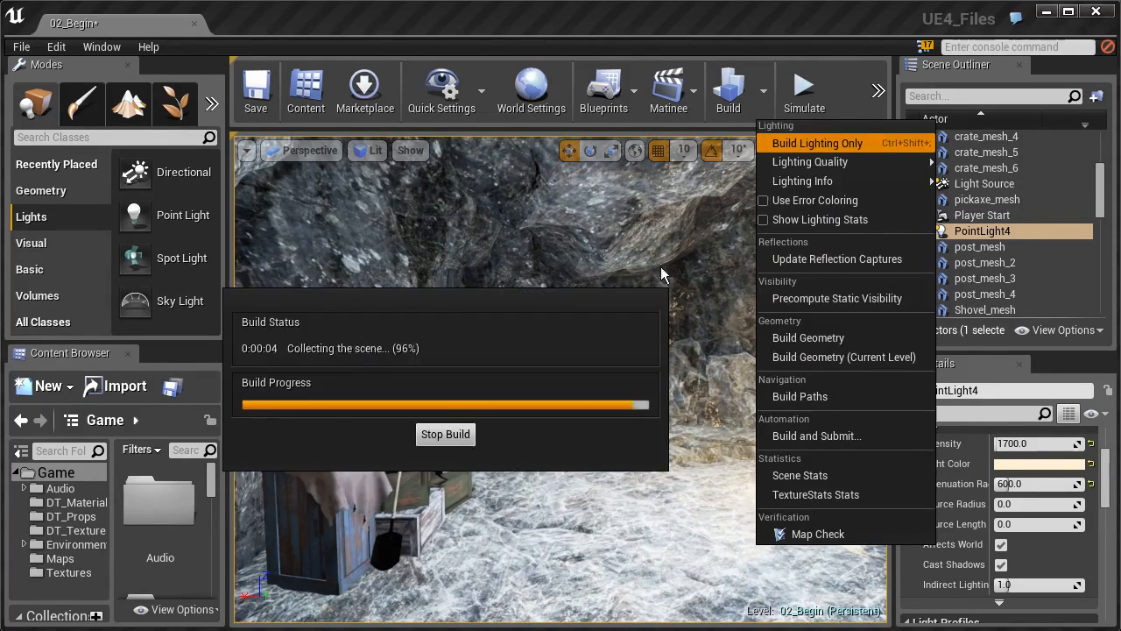
pyautogui.moveTo(561, 380); pyautogui.dragTo(564, 360, button='right')
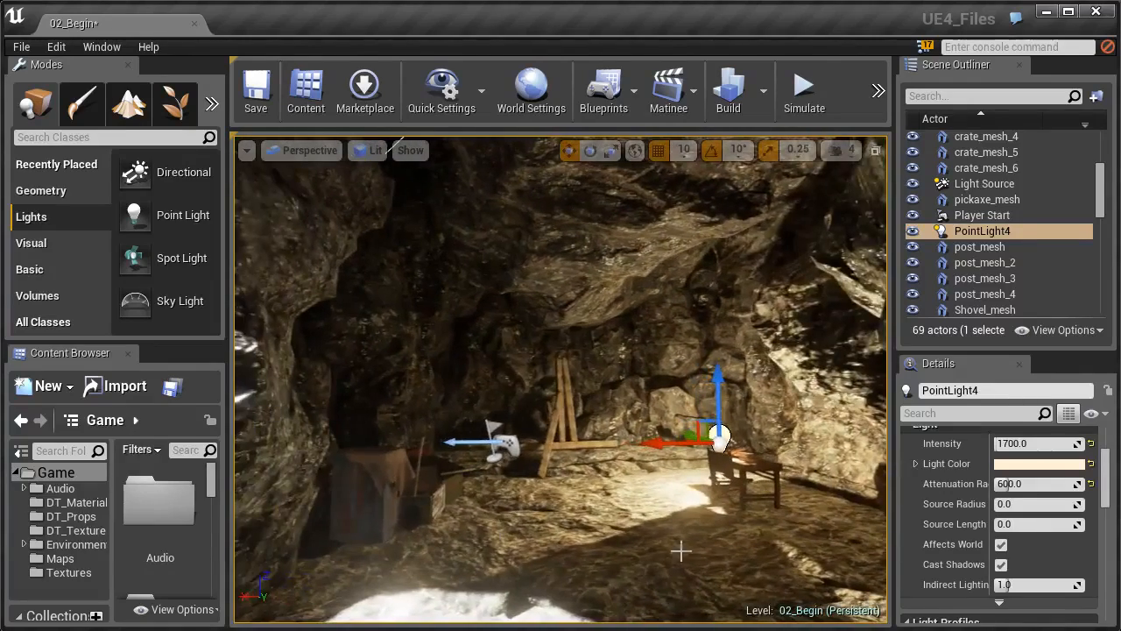
pyautogui.moveTo(666, 530); pyautogui.dragTo(361, 559, button='right')
pyautogui.press('w')
pyautogui.press('w')
pyautogui.press('w')
pyautogui.press('s')
pyautogui.moveTo(616, 493)
pyautogui.mouseDown(button='right')
pyautogui.moveTo(605, 526)
pyautogui.moveTo(616, 494)
pyautogui.mouseUp(button='right')
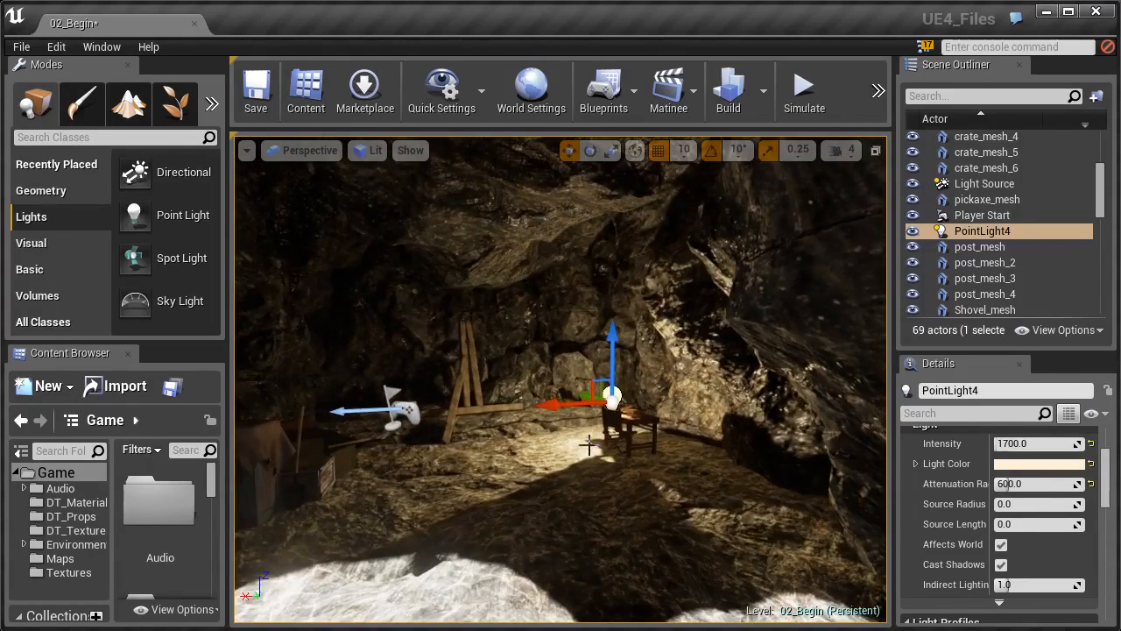